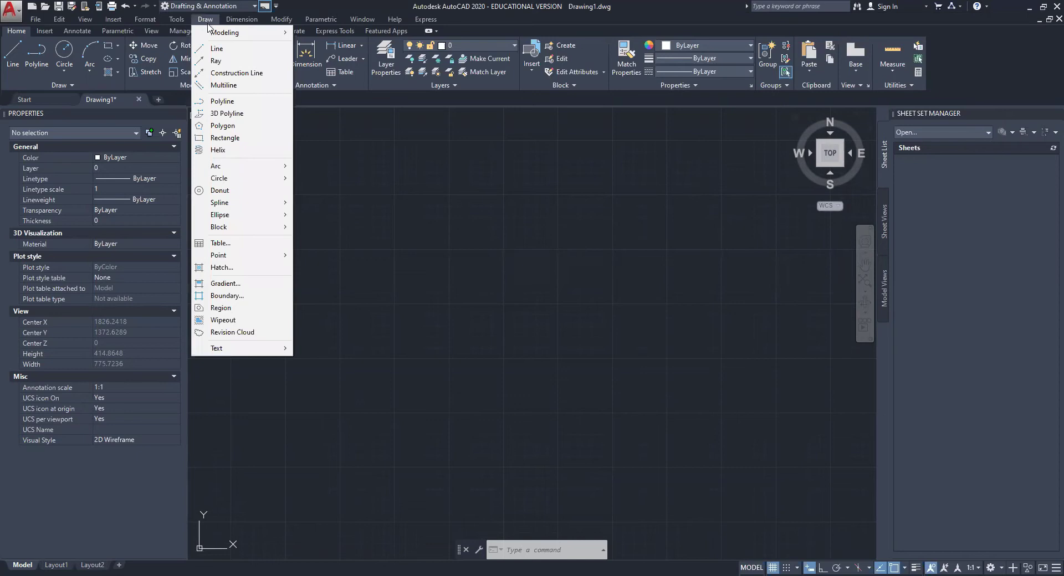
pyautogui.moveTo(234, 260)
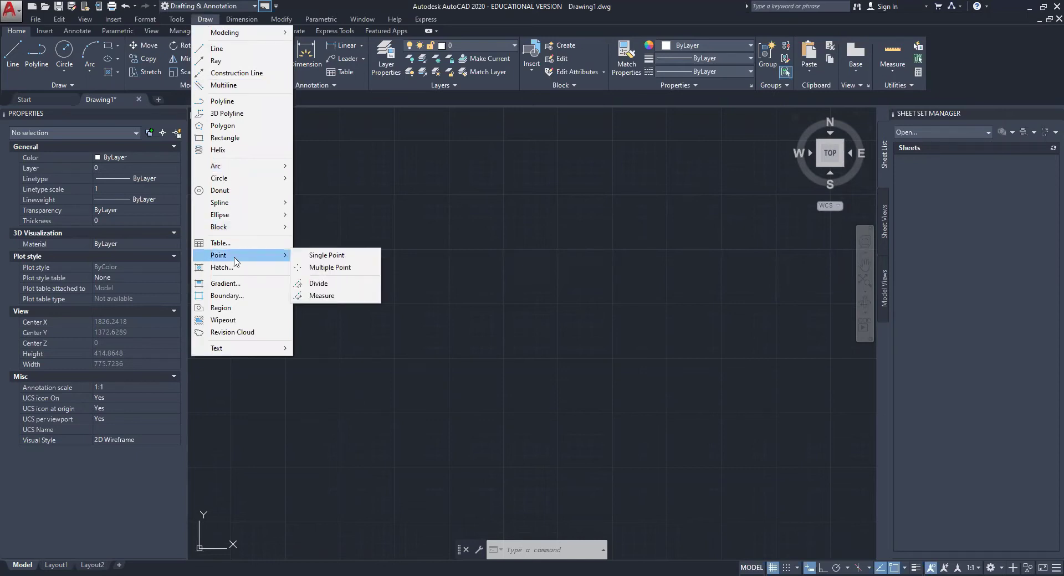
pyautogui.click(535, 442)
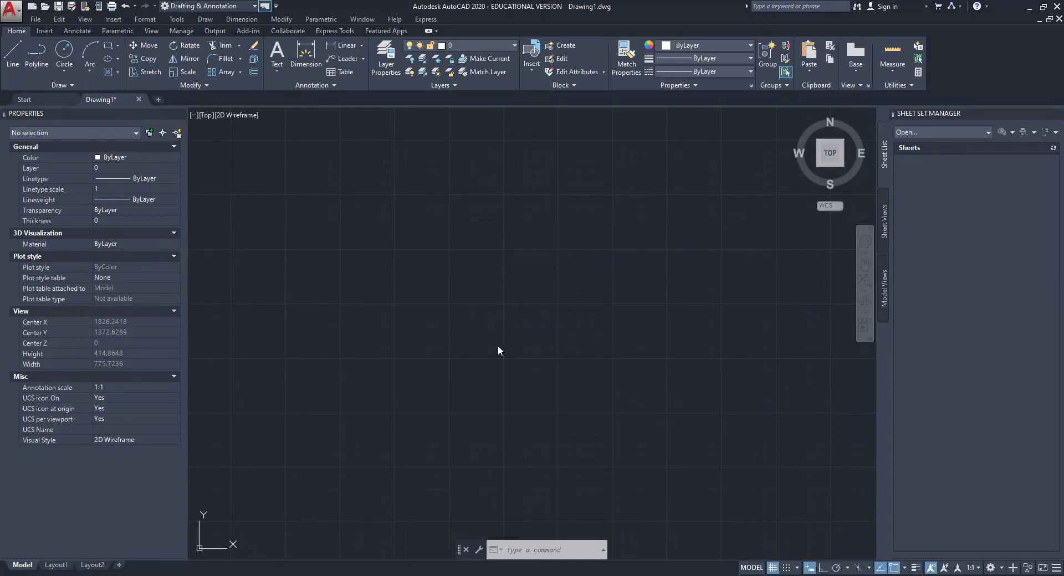
pyautogui.moveTo(503, 400); pyautogui.dragTo(509, 367, button='middle')
pyautogui.click(70, 85)
pyautogui.click(205, 19)
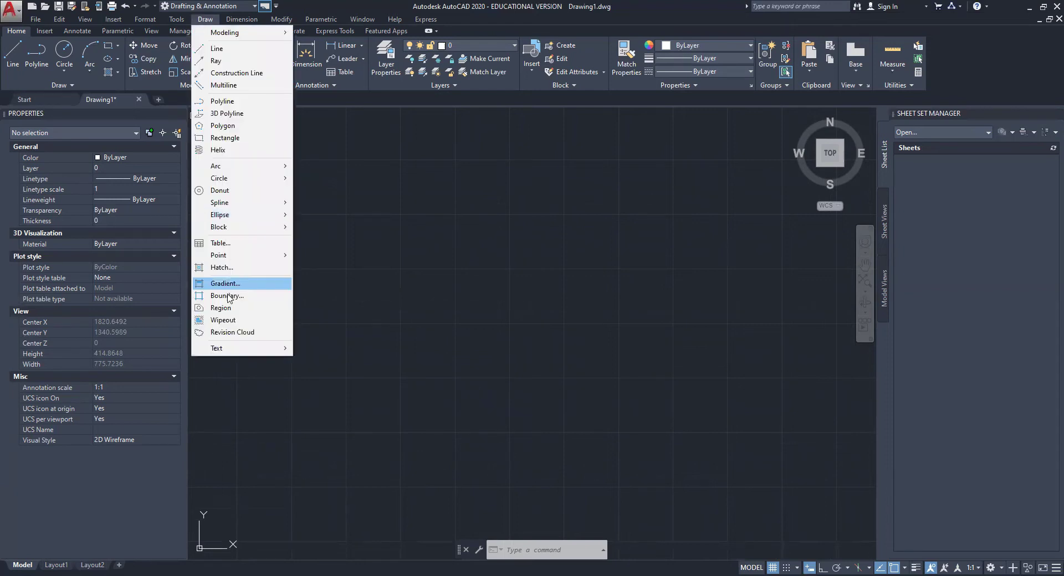
pyautogui.moveTo(232, 259)
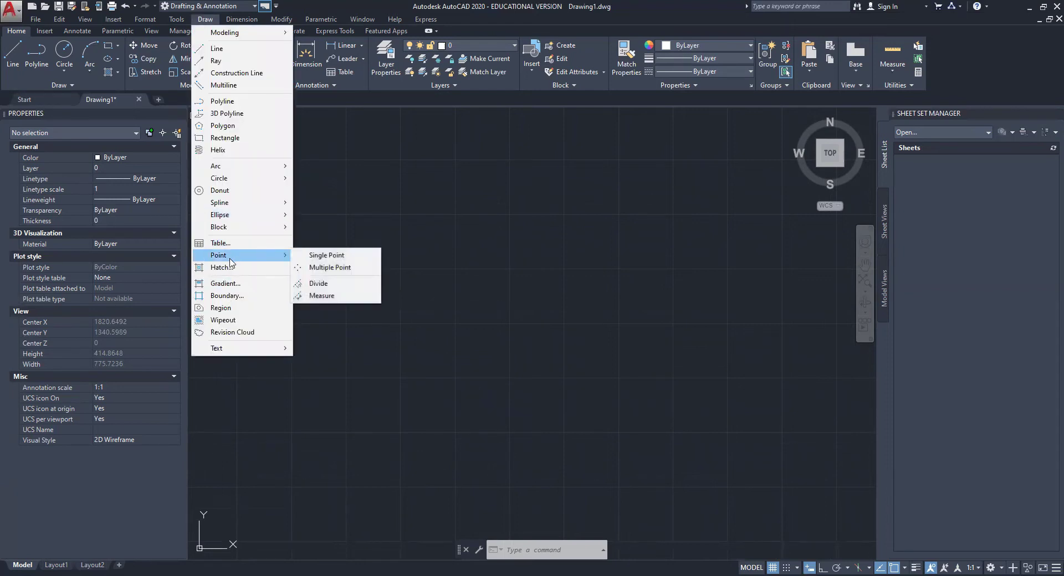
pyautogui.click(339, 134)
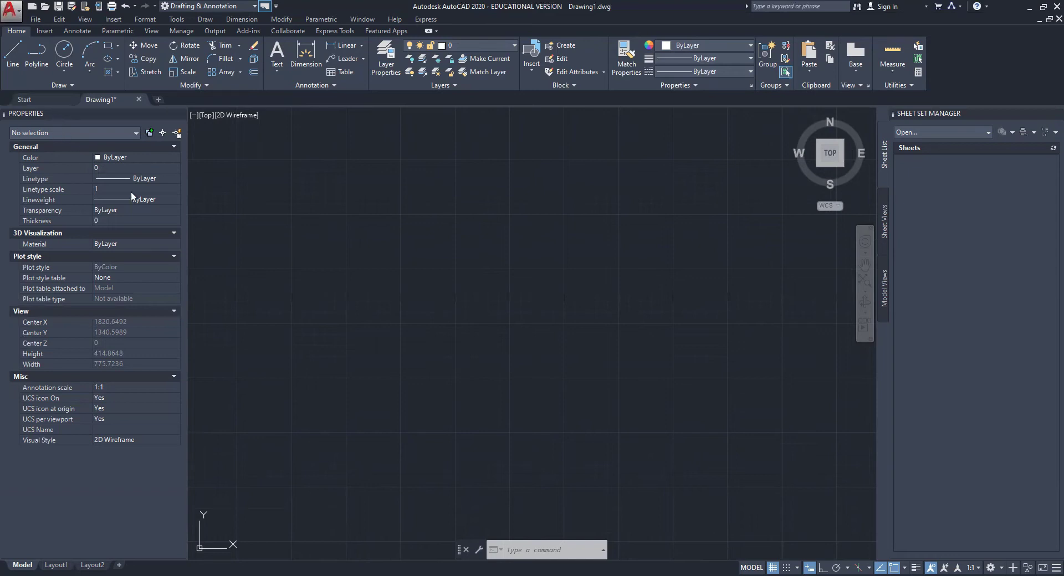
pyautogui.moveTo(361, 277); pyautogui.dragTo(377, 242, button='middle')
pyautogui.moveTo(366, 273); pyautogui.dragTo(368, 273, button='middle')
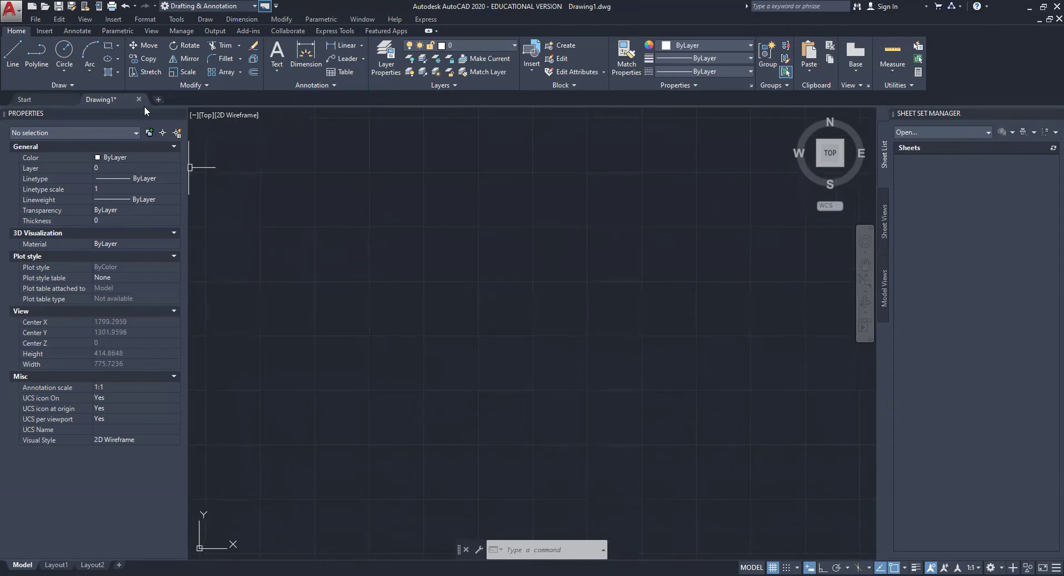
# - Place a single point in the empty drawing area at about 1704, 1240
pyautogui.click(212, 19)
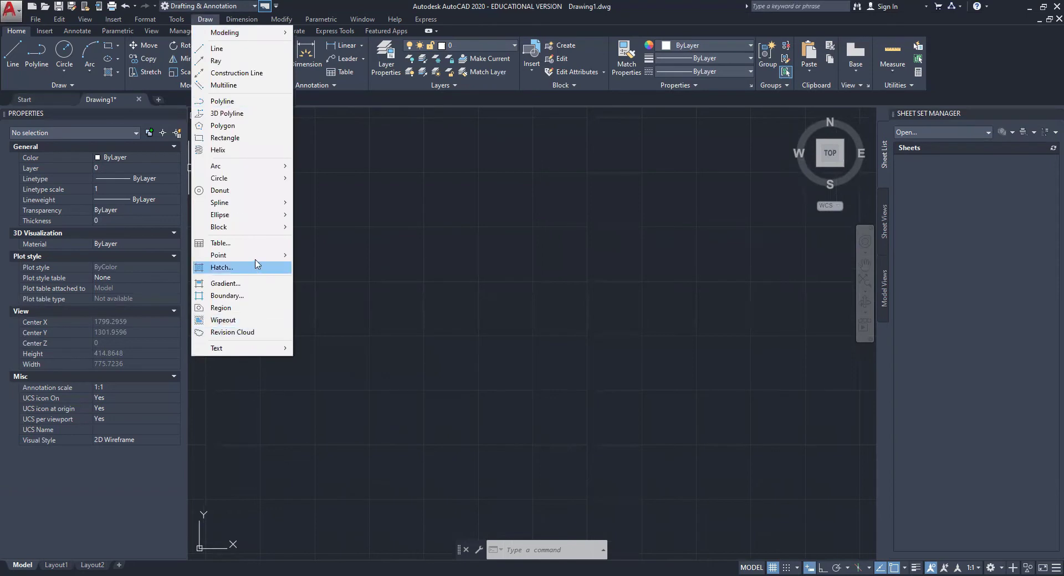
pyautogui.moveTo(280, 256)
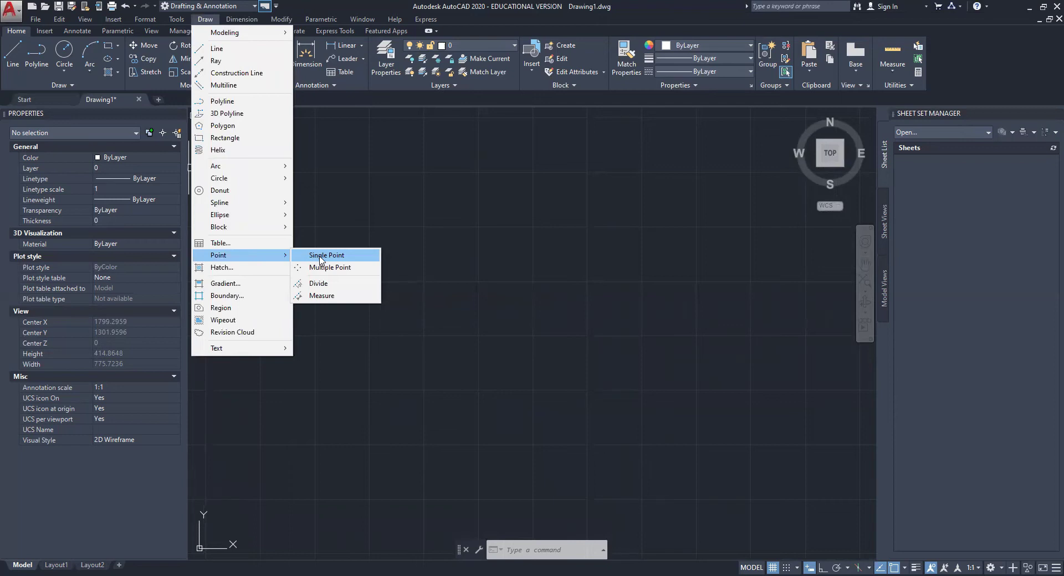
pyautogui.click(320, 256)
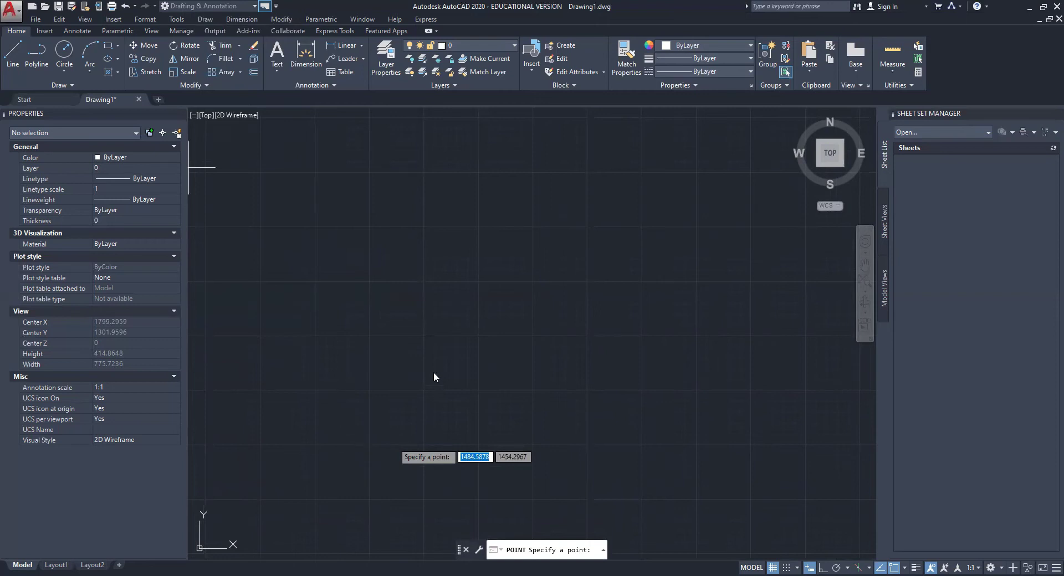
pyautogui.scroll(-2, 434, 376)
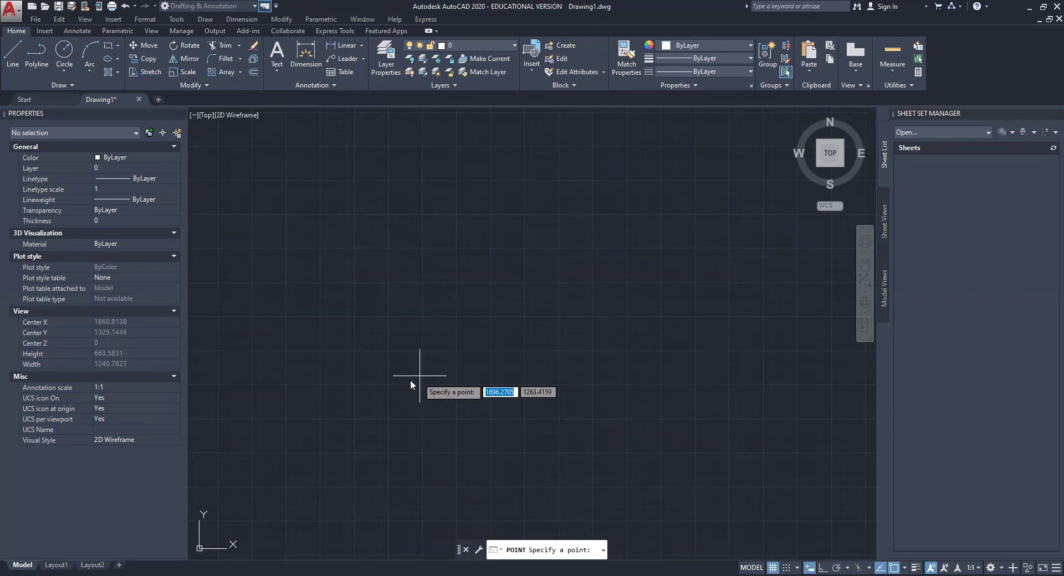
pyautogui.scroll(-4, 410, 380)
pyautogui.scroll(12, 410, 380)
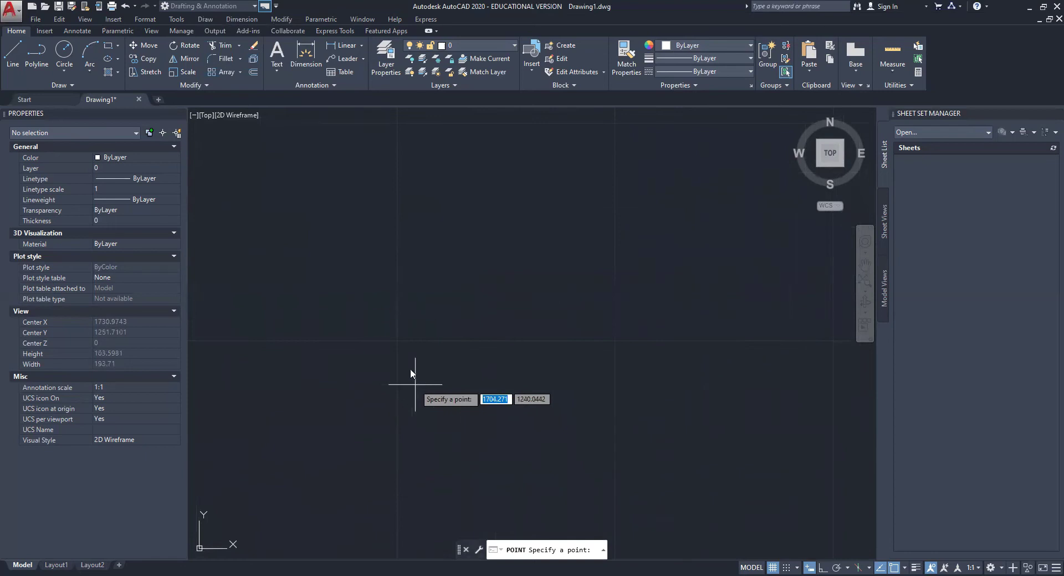
pyautogui.click(412, 381)
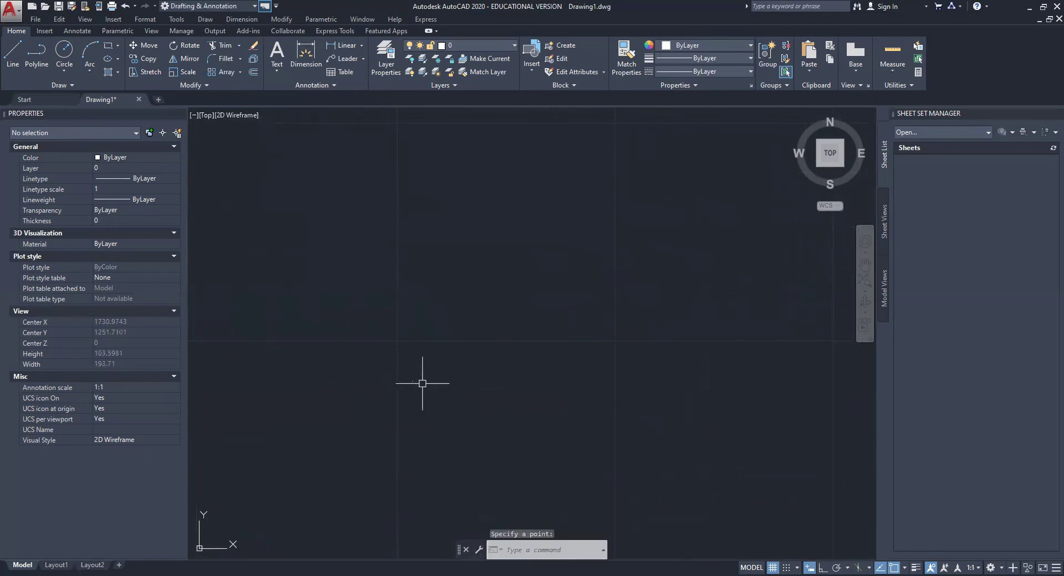
# - Examine the placed point up close
pyautogui.scroll(6, 405, 377)
pyautogui.scroll(6, 402, 377)
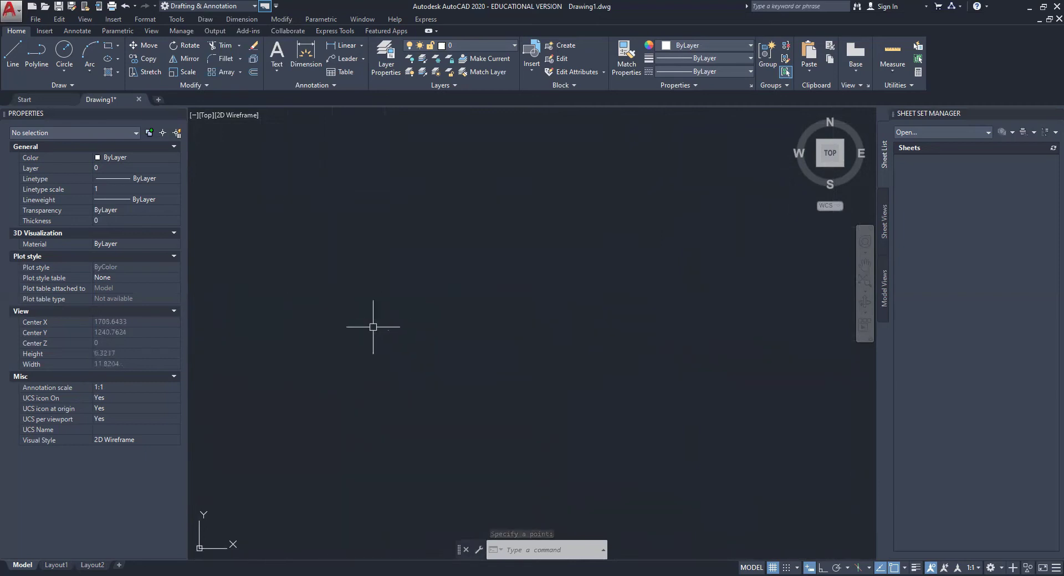
pyautogui.moveTo(390, 336)
pyautogui.mouseDown(button='middle')
pyautogui.moveTo(399, 358)
pyautogui.moveTo(378, 373)
pyautogui.moveTo(391, 406)
pyautogui.mouseUp(button='middle')
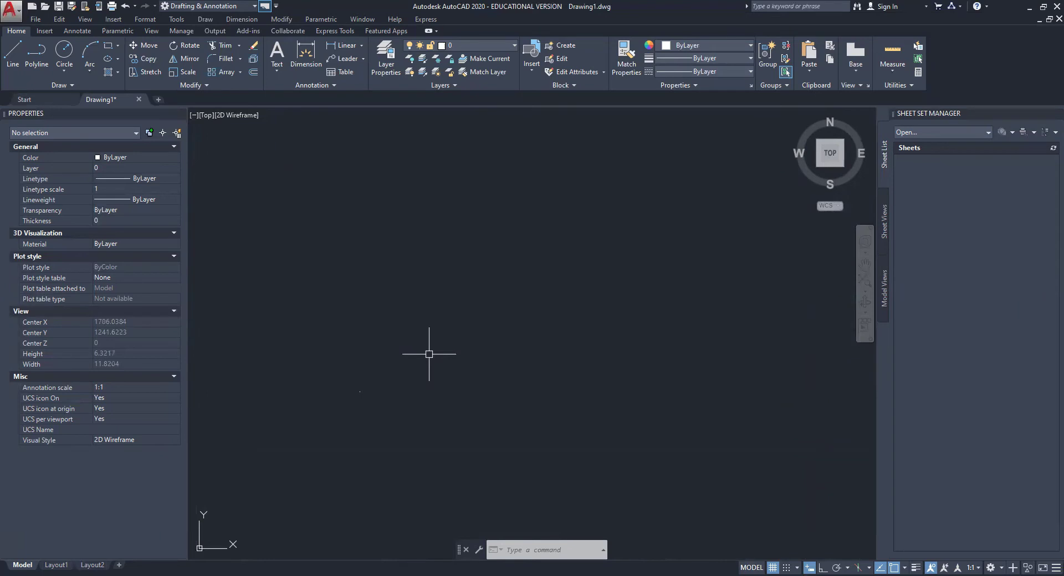
pyautogui.moveTo(475, 437)
pyautogui.mouseDown(button='middle')
pyautogui.moveTo(439, 394)
pyautogui.moveTo(484, 403)
pyautogui.moveTo(409, 417)
pyautogui.moveTo(437, 418)
pyautogui.mouseUp(button='middle')
pyautogui.moveTo(477, 361)
pyautogui.mouseDown(button='middle')
pyautogui.moveTo(449, 373)
pyautogui.moveTo(447, 358)
pyautogui.mouseUp(button='middle')
pyautogui.scroll(-6, 523, 374)
pyautogui.moveTo(523, 374)
pyautogui.mouseDown(button='middle')
pyautogui.moveTo(476, 373)
pyautogui.moveTo(487, 397)
pyautogui.moveTo(478, 399)
pyautogui.mouseUp(button='middle')
pyautogui.moveTo(478, 338); pyautogui.dragTo(474, 349, button='middle')
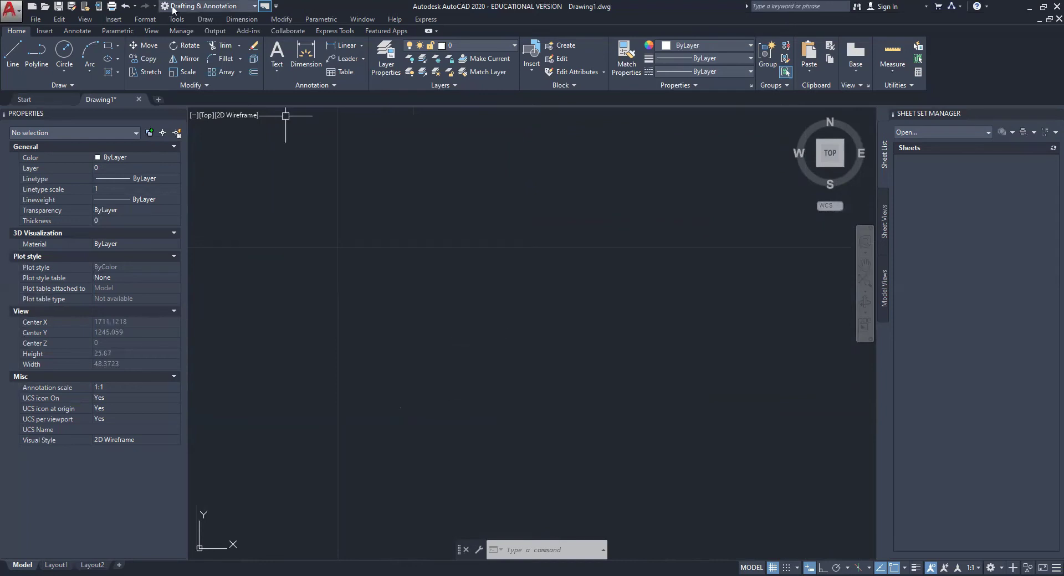
# - Place a second single point above and slightly to the right of the first one
pyautogui.click(205, 19)
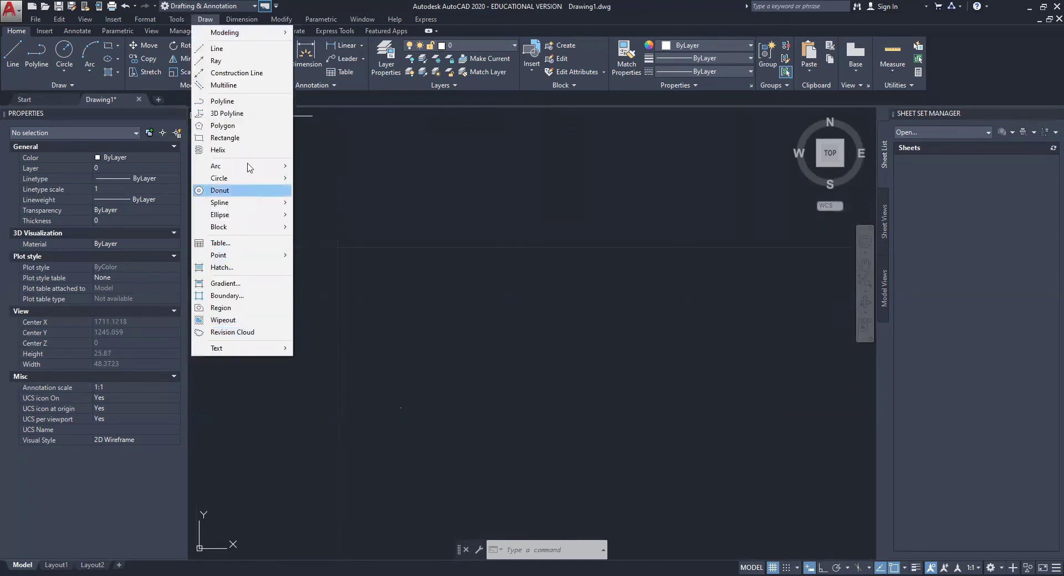
pyautogui.moveTo(248, 258)
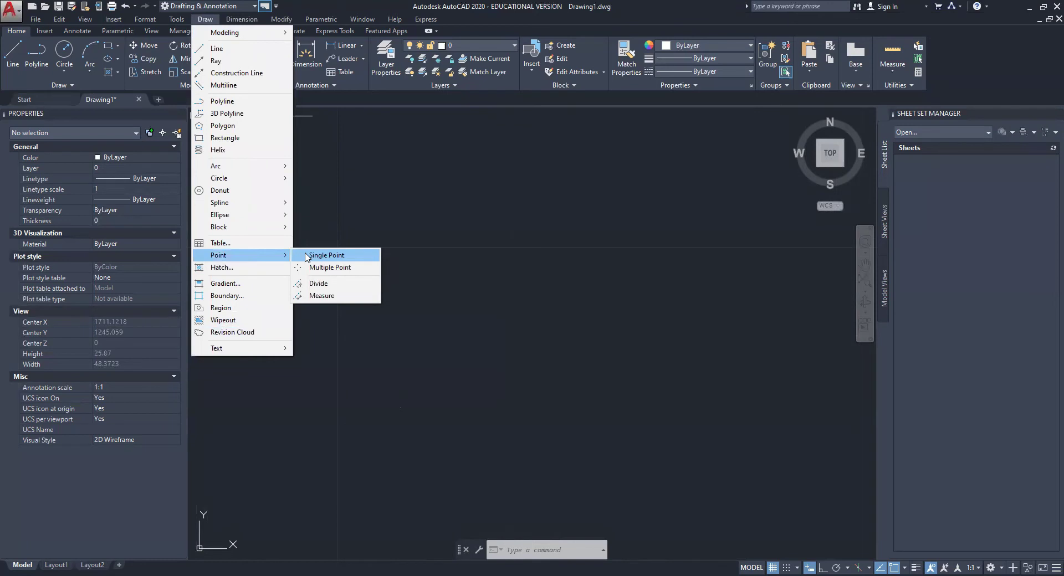
pyautogui.click(326, 256)
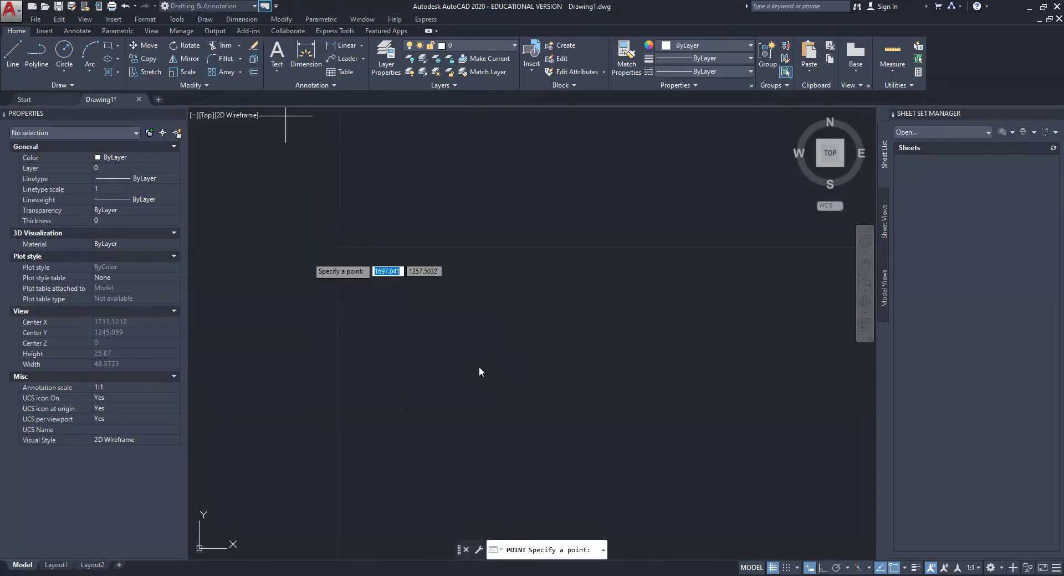
pyautogui.click(421, 346)
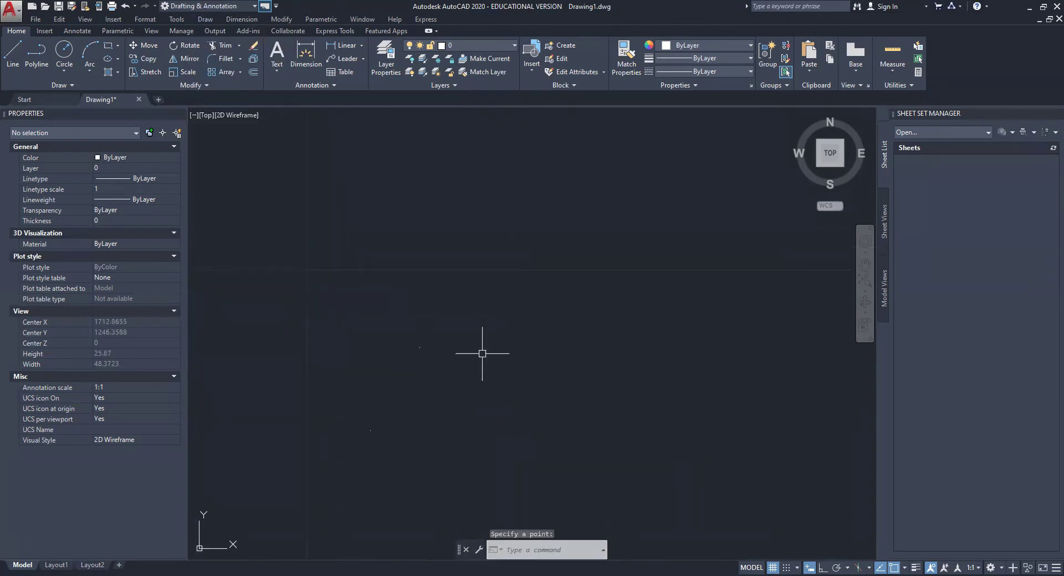
pyautogui.moveTo(489, 359); pyautogui.dragTo(447, 362, button='middle')
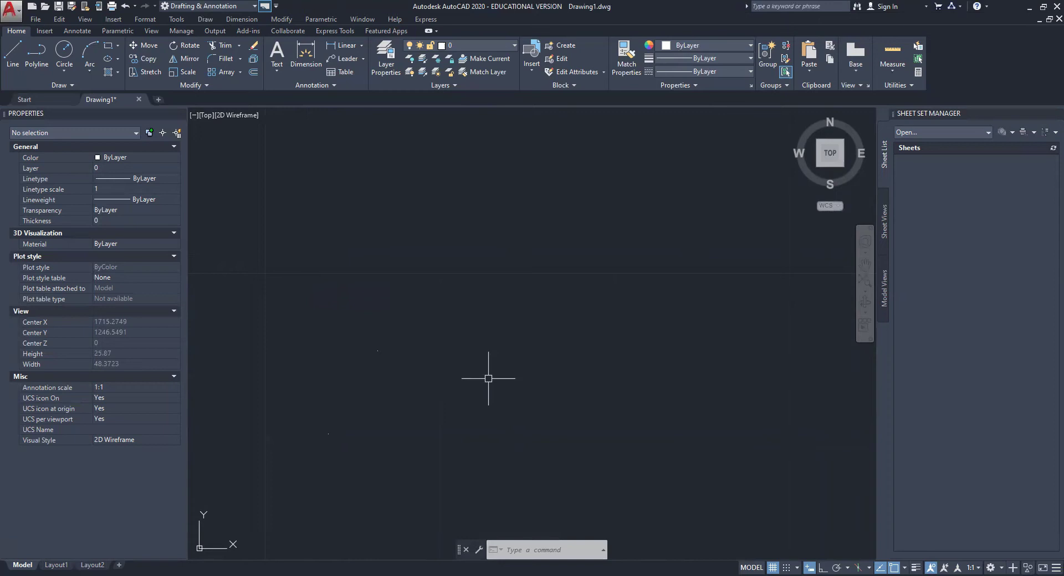
pyautogui.scroll(-3, 453, 364)
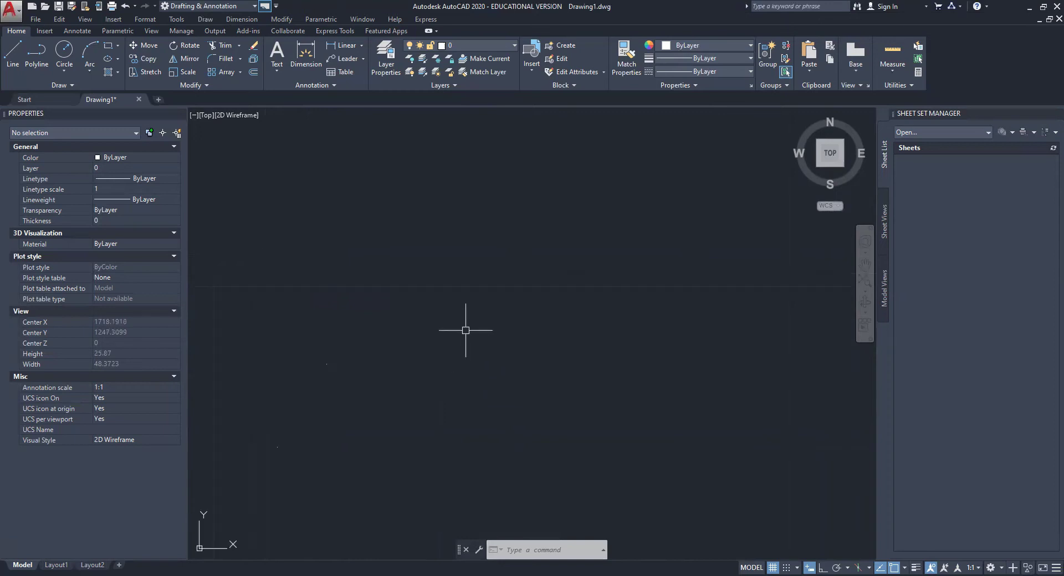
pyautogui.scroll(3, 425, 362)
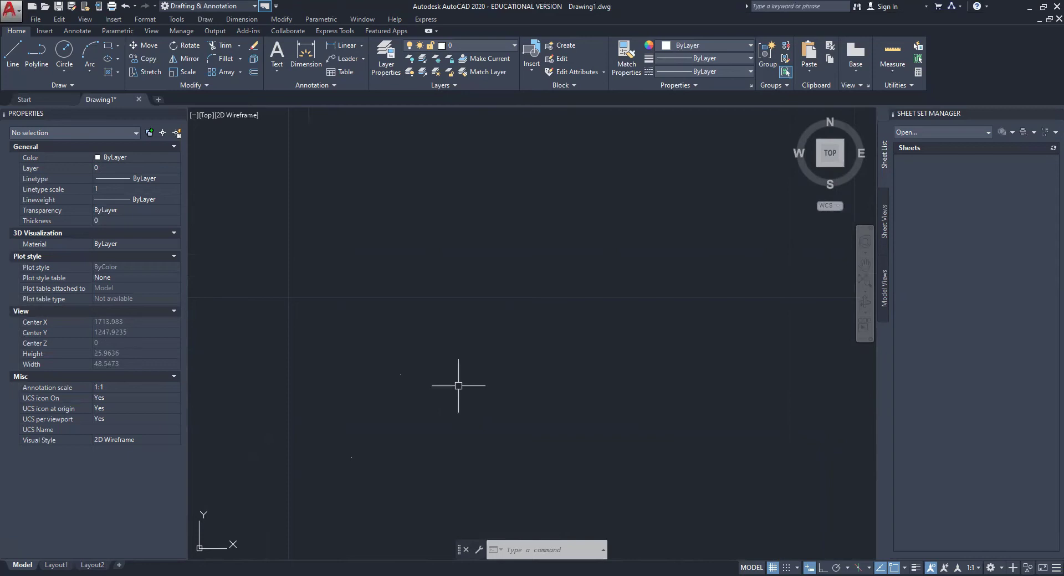
pyautogui.moveTo(526, 398); pyautogui.dragTo(419, 408, button='middle')
pyautogui.moveTo(470, 340); pyautogui.dragTo(485, 340, button='middle')
pyautogui.moveTo(411, 363); pyautogui.dragTo(444, 364, button='middle')
# - Check the option to repeat the Single Point command and the list of recent commands without running any
pyautogui.rightClick(469, 355)
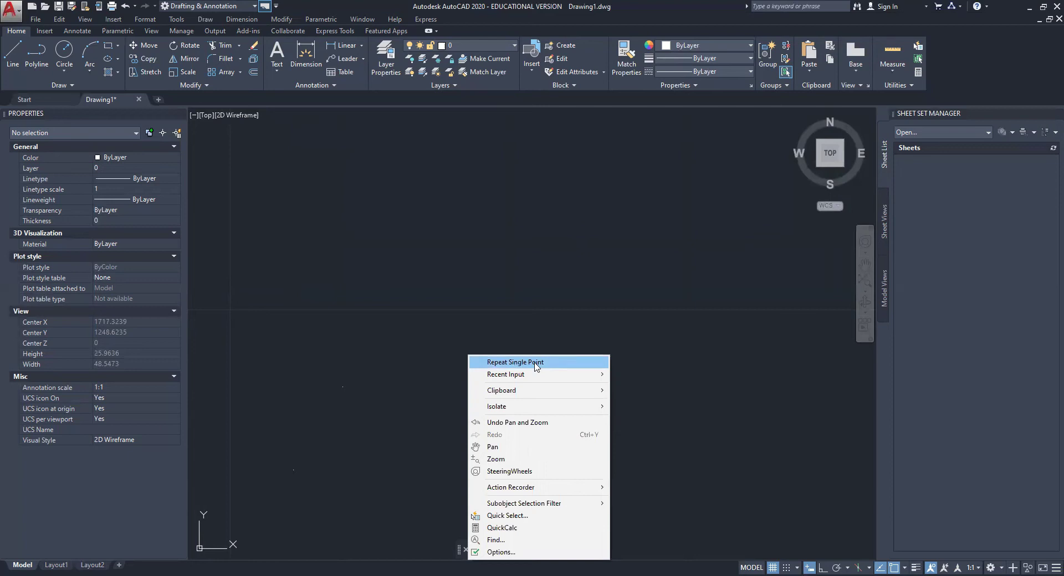
pyautogui.press('Escape')
pyautogui.moveTo(347, 482)
pyautogui.mouseDown(button='middle')
pyautogui.moveTo(410, 465)
pyautogui.moveTo(451, 433)
pyautogui.moveTo(446, 406)
pyautogui.mouseUp(button='middle')
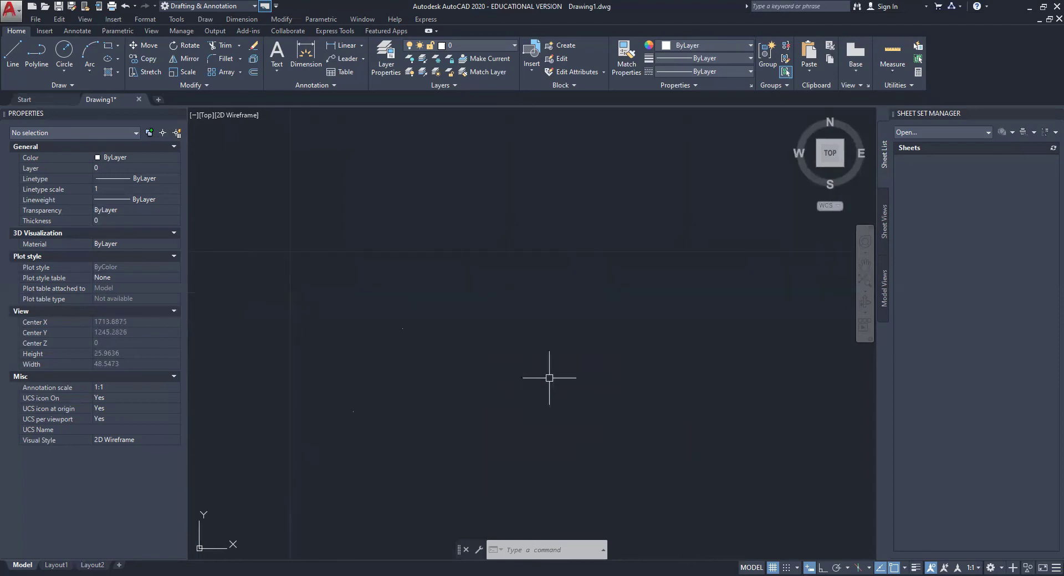
pyautogui.rightClick(532, 335)
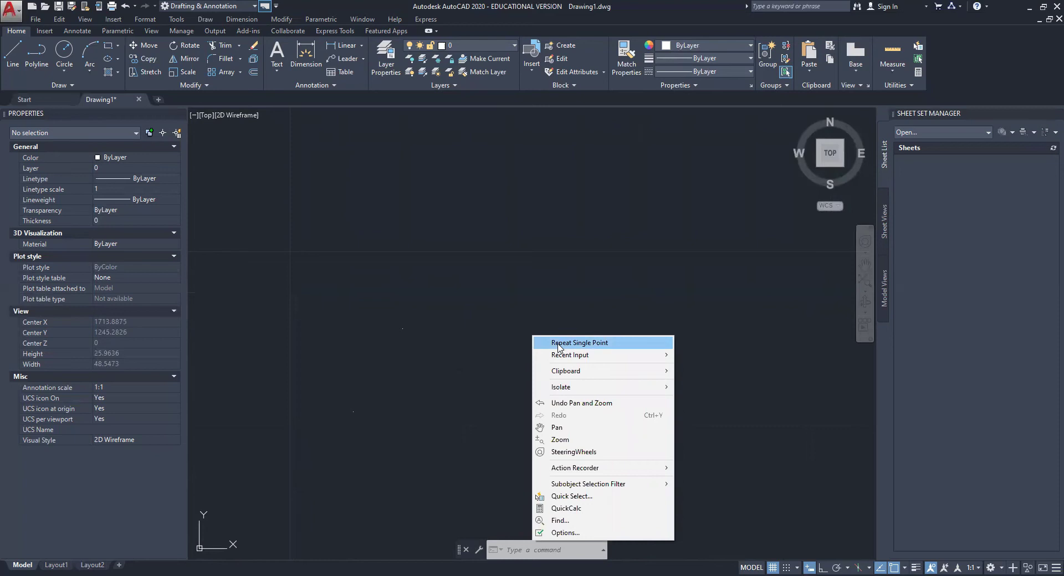
pyautogui.moveTo(564, 355)
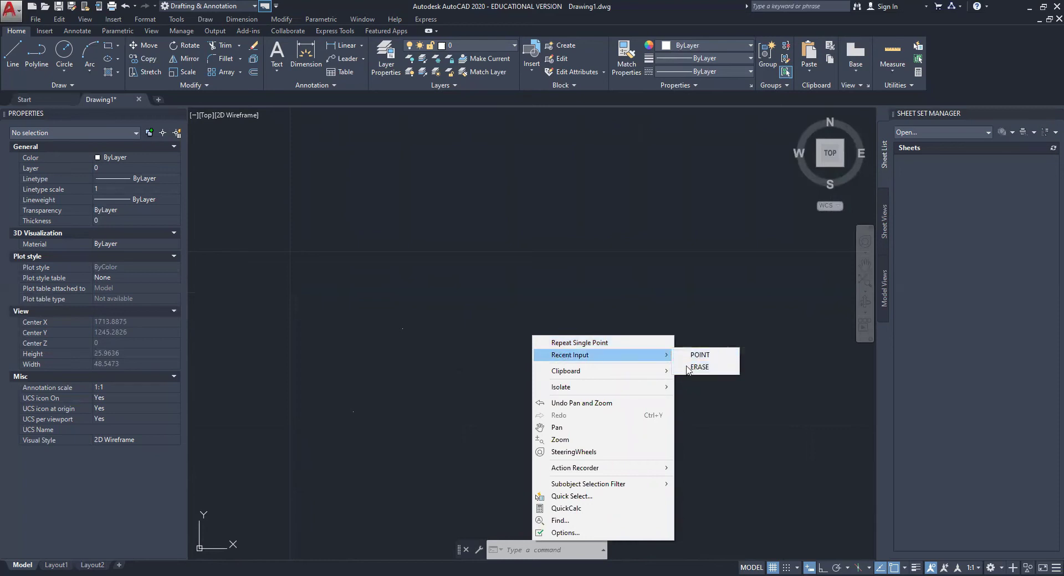
pyautogui.click(653, 306)
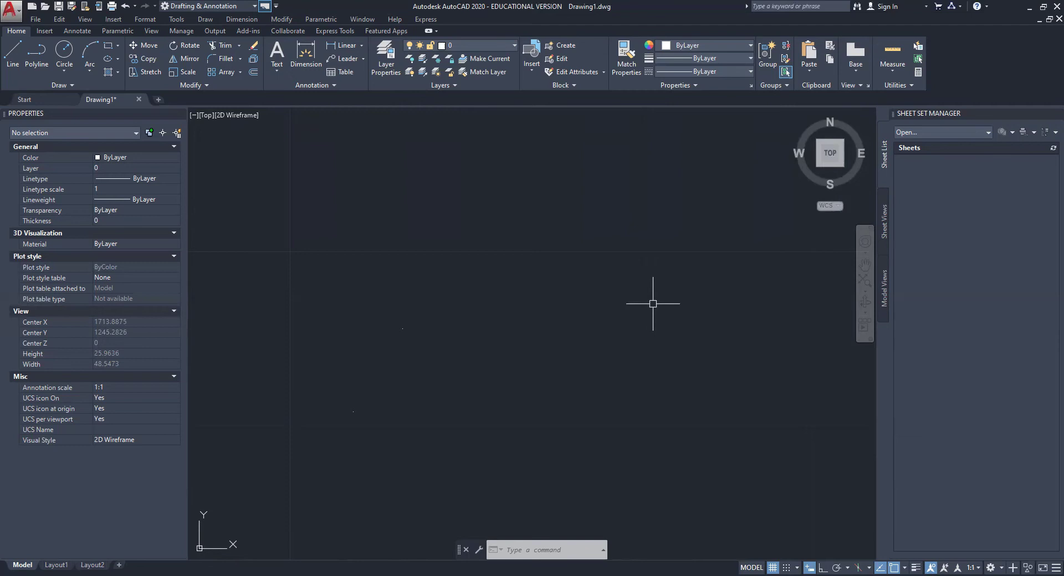
# - Repeat the Point command and place a third point to the right of the second one
pyautogui.press('Return')
pyautogui.moveTo(498, 344); pyautogui.dragTo(503, 343, button='middle')
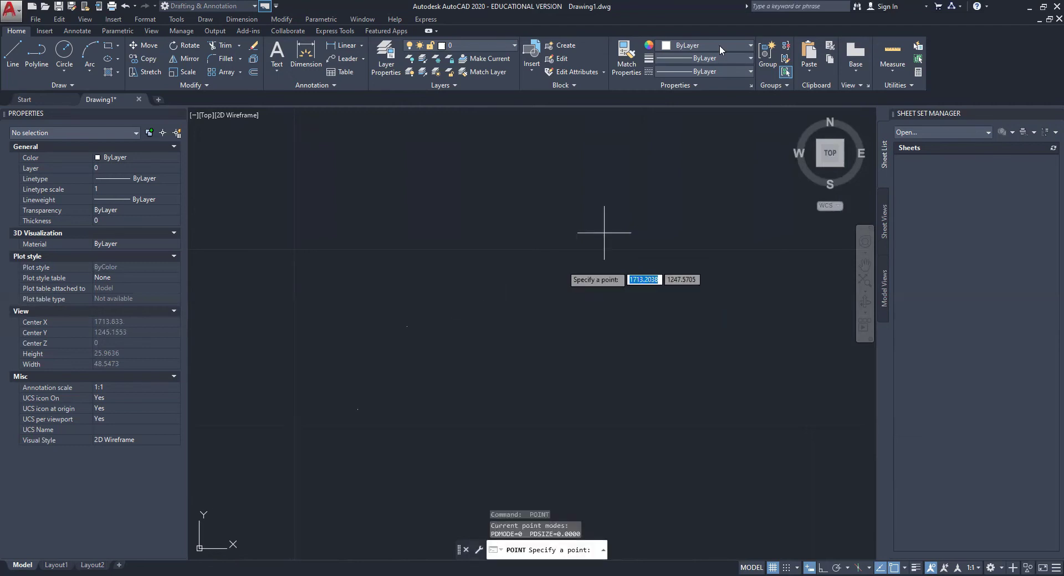
pyautogui.click(498, 324)
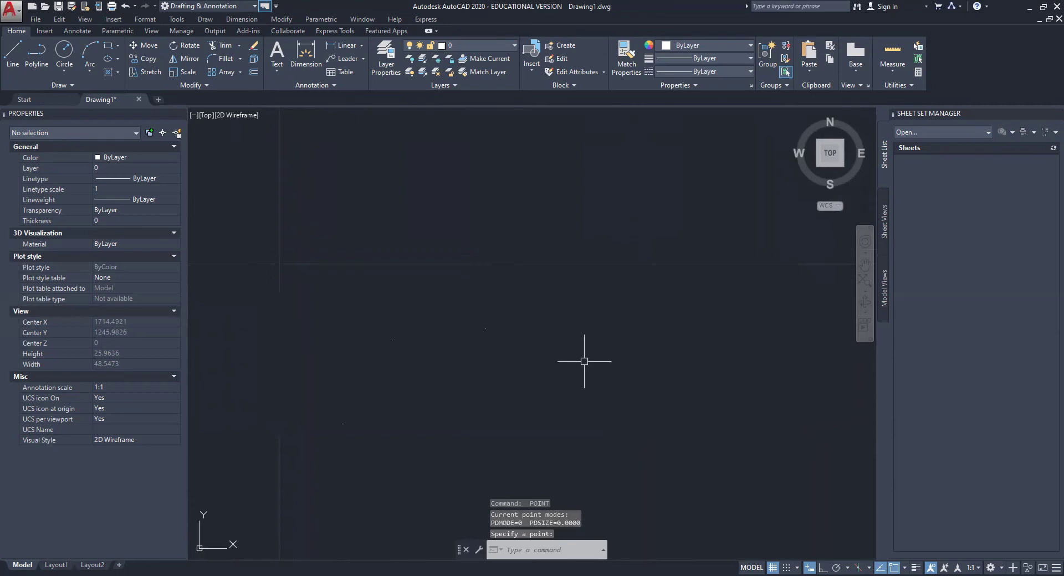
pyautogui.scroll(-6, 554, 396)
pyautogui.moveTo(498, 394); pyautogui.dragTo(453, 389, button='middle')
pyautogui.moveTo(490, 422)
pyautogui.mouseDown(button='middle')
pyautogui.moveTo(492, 406)
pyautogui.moveTo(450, 452)
pyautogui.moveTo(461, 423)
pyautogui.mouseUp(button='middle')
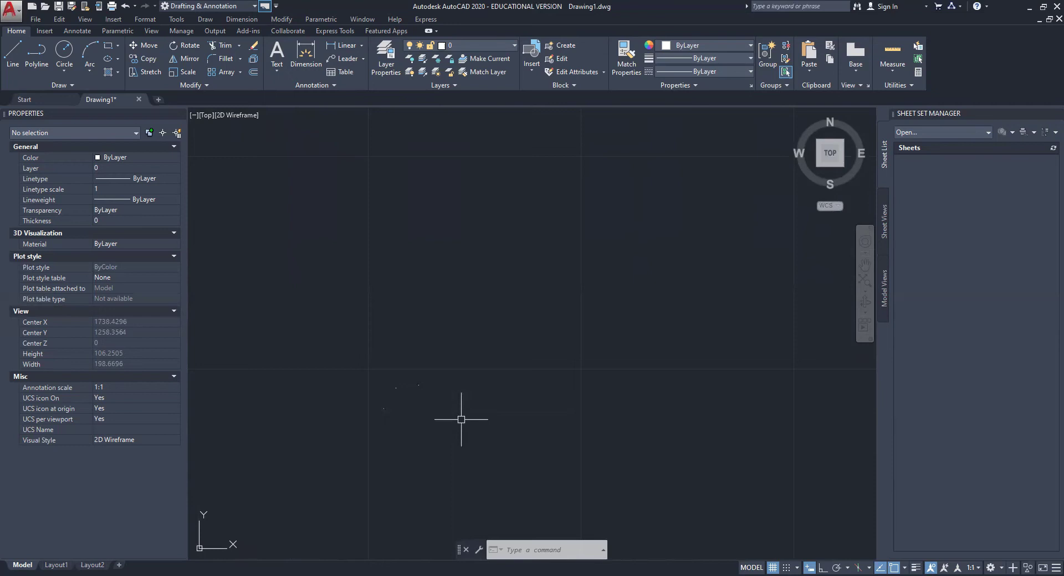
pyautogui.moveTo(461, 419); pyautogui.dragTo(479, 401, button='middle')
pyautogui.moveTo(567, 423); pyautogui.dragTo(566, 415, button='middle')
pyautogui.moveTo(535, 385); pyautogui.dragTo(537, 381, button='middle')
pyautogui.moveTo(454, 422); pyautogui.dragTo(454, 415, button='middle')
pyautogui.click(209, 22)
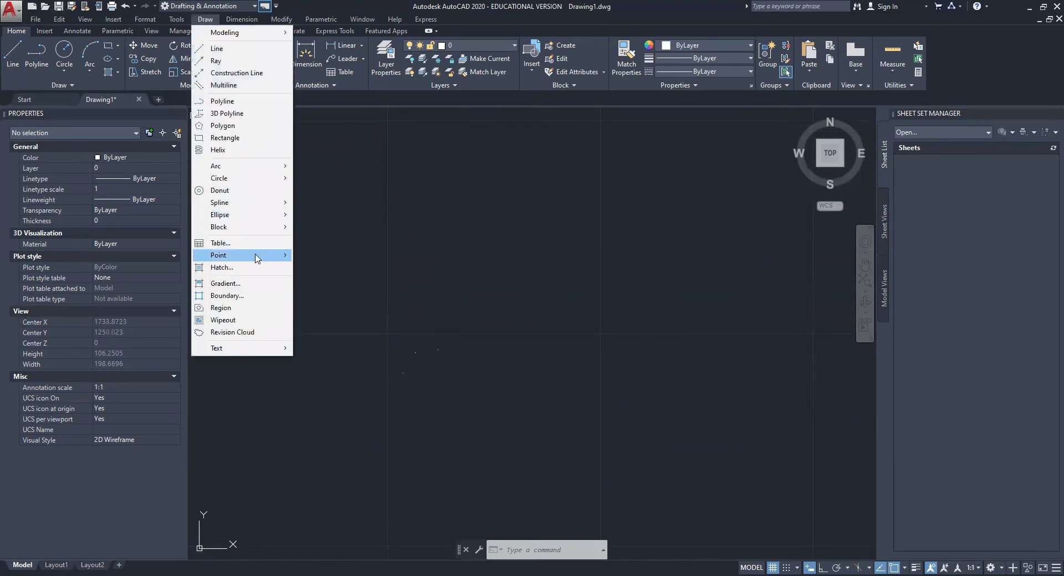
pyautogui.moveTo(257, 258)
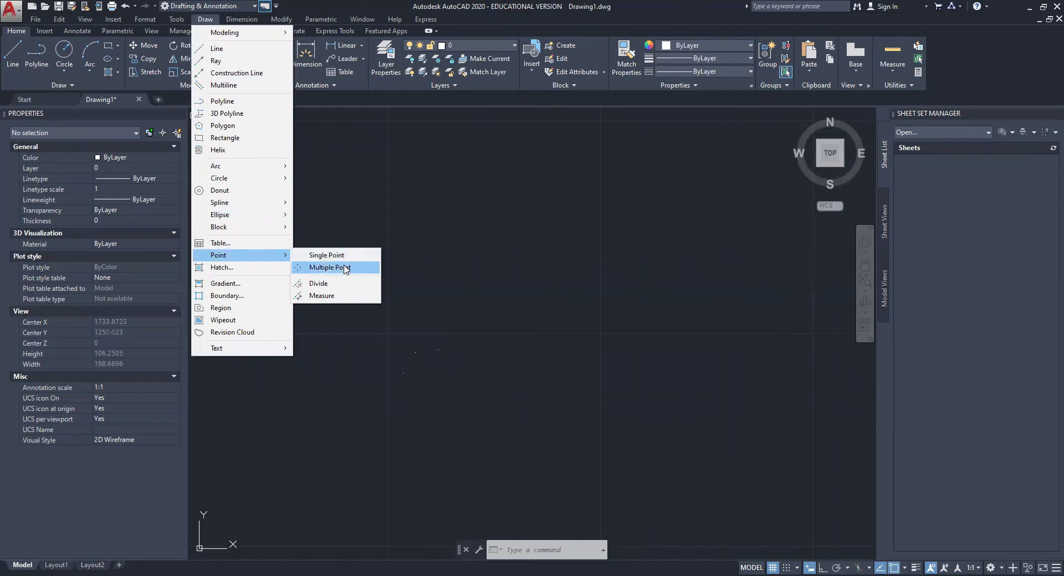
pyautogui.click(339, 101)
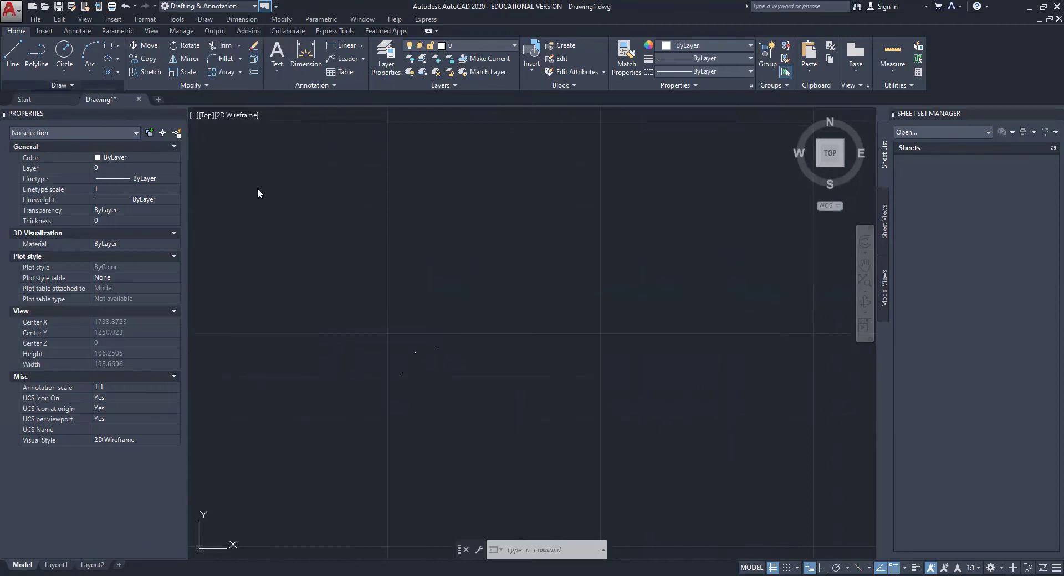
# - Place 15 scattered points with the Multiple Points command in the empty area to the right of the three single points, and end the command
pyautogui.click(70, 86)
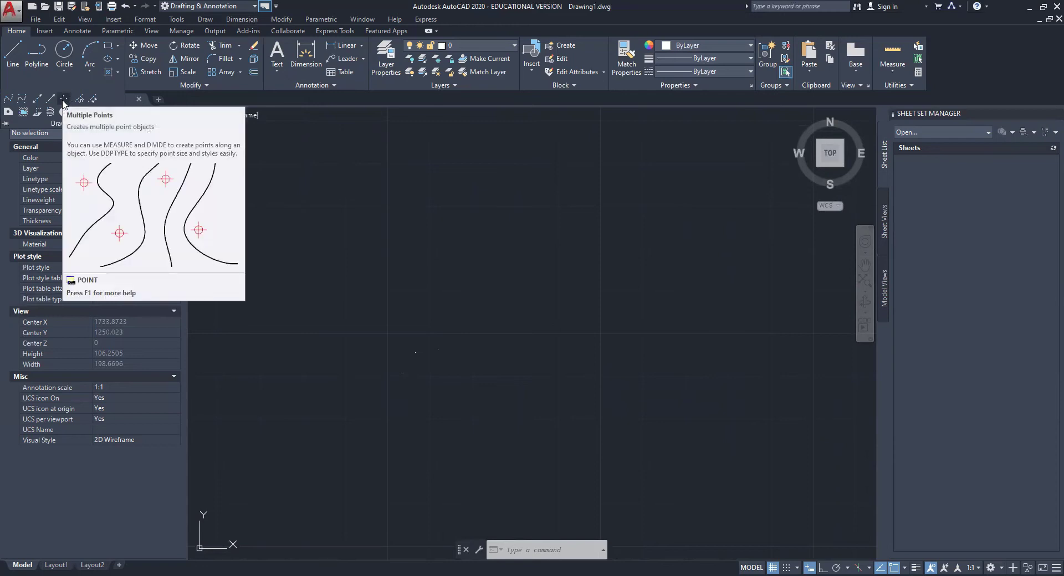
pyautogui.click(63, 102)
pyautogui.moveTo(559, 316); pyautogui.dragTo(439, 345, button='middle')
pyautogui.click(440, 340)
pyautogui.click(456, 307)
pyautogui.click(485, 383)
pyautogui.click(472, 344)
pyautogui.click(517, 329)
pyautogui.click(536, 373)
pyautogui.click(538, 397)
pyautogui.click(508, 353)
pyautogui.click(513, 350)
pyautogui.click(586, 315)
pyautogui.click(597, 391)
pyautogui.click(558, 328)
pyautogui.click(518, 293)
pyautogui.moveTo(553, 365); pyautogui.dragTo(487, 382, button='middle')
pyautogui.click(513, 375)
pyautogui.click(553, 359)
pyautogui.moveTo(552, 435); pyautogui.dragTo(541, 424, button='middle')
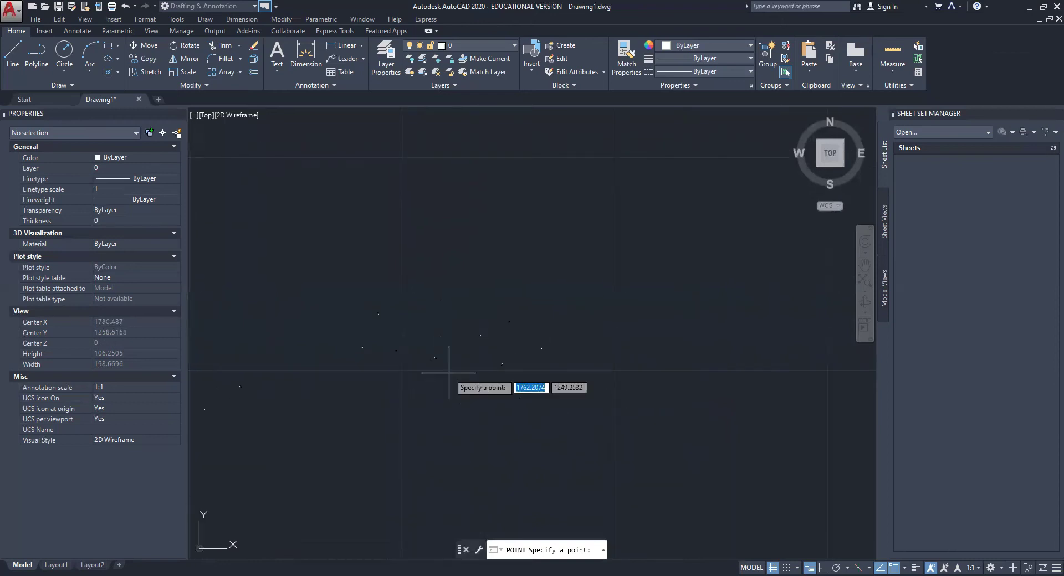
pyautogui.scroll(2, 465, 367)
pyautogui.scroll(2, 582, 354)
pyautogui.scroll(4, 568, 362)
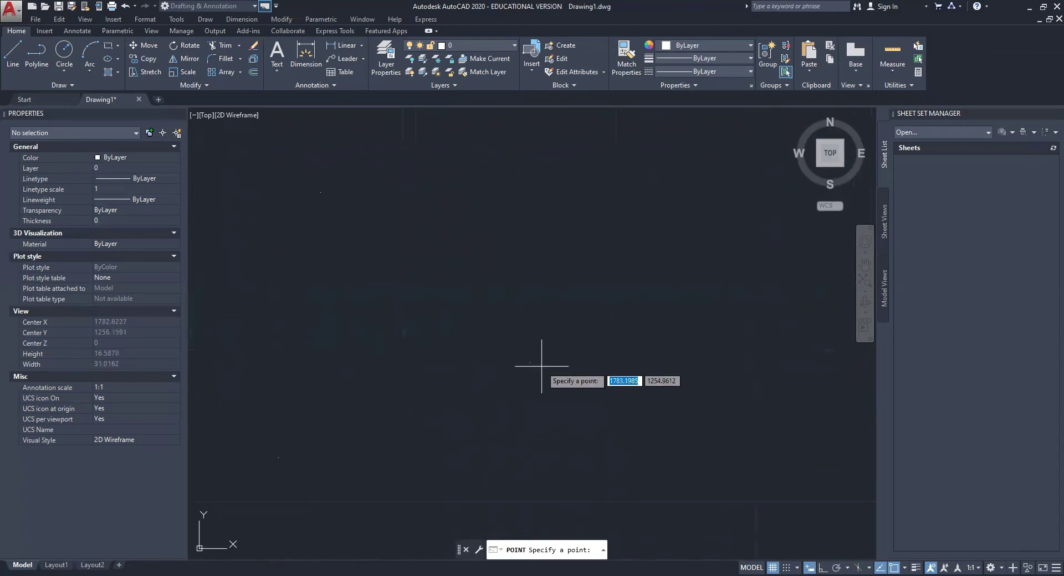
pyautogui.scroll(-2, 578, 366)
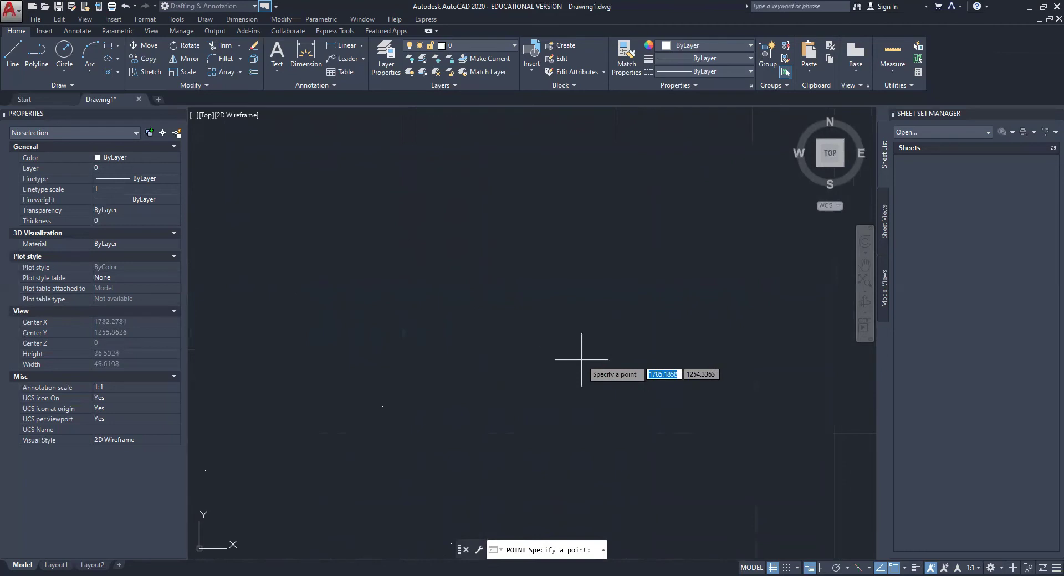
pyautogui.moveTo(541, 371)
pyautogui.mouseDown(button='middle')
pyautogui.moveTo(555, 367)
pyautogui.moveTo(577, 388)
pyautogui.mouseUp(button='middle')
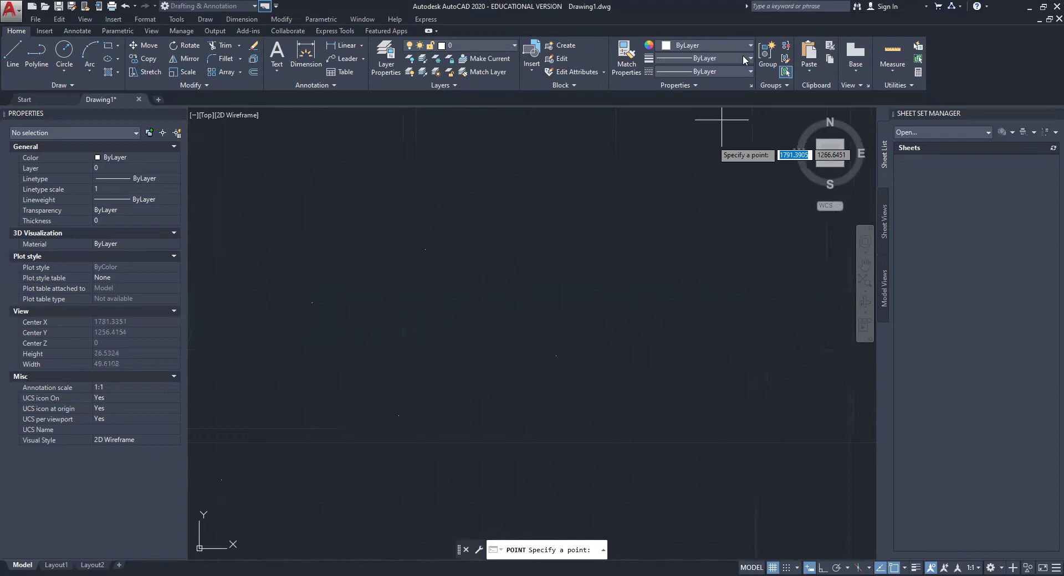
pyautogui.press('Escape')
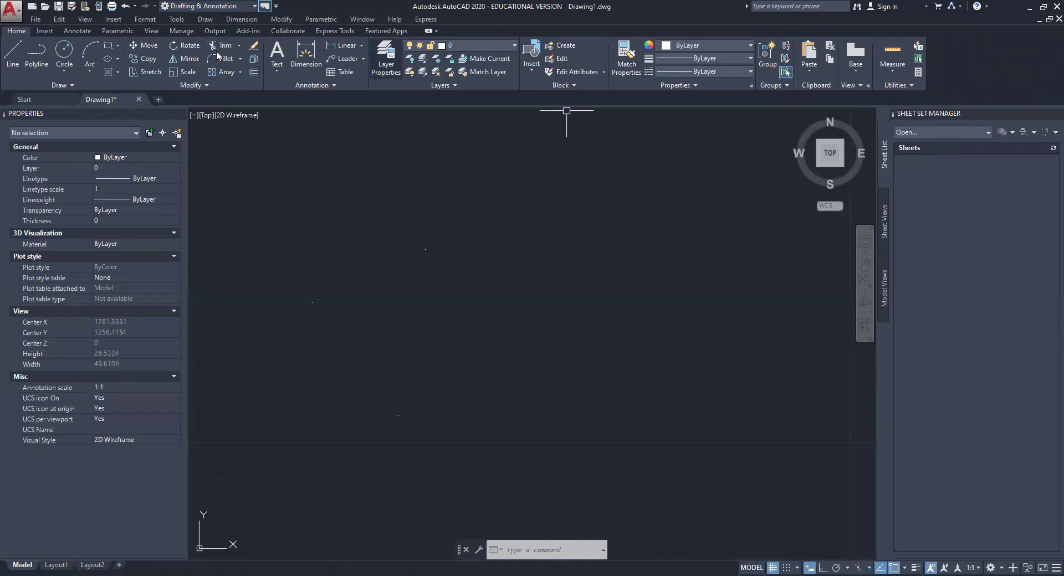
# - Set the point style to the circle crossed by an X and apply it to the drawing's points
pyautogui.click(145, 21)
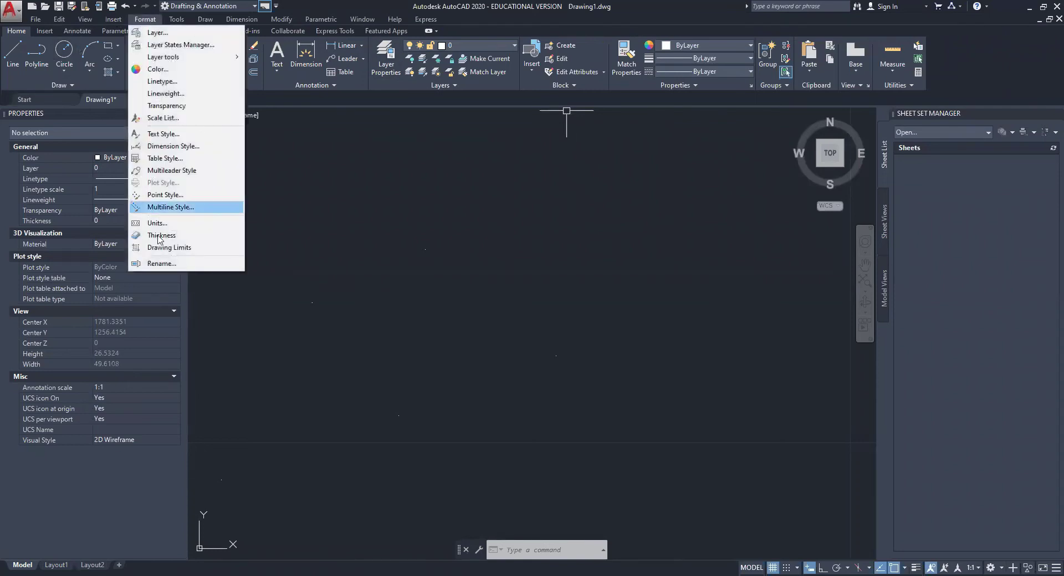
pyautogui.click(158, 197)
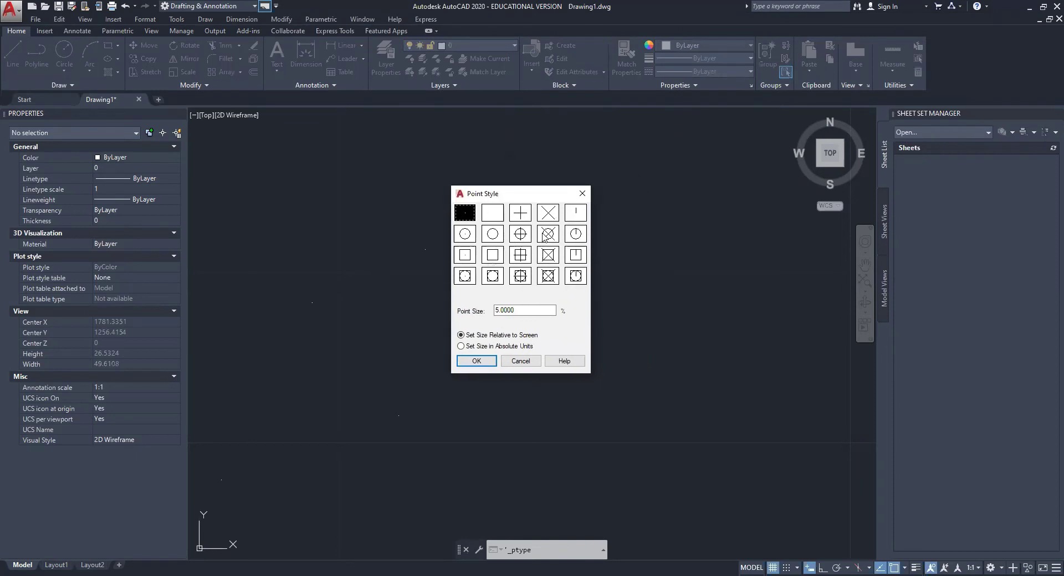
pyautogui.click(545, 235)
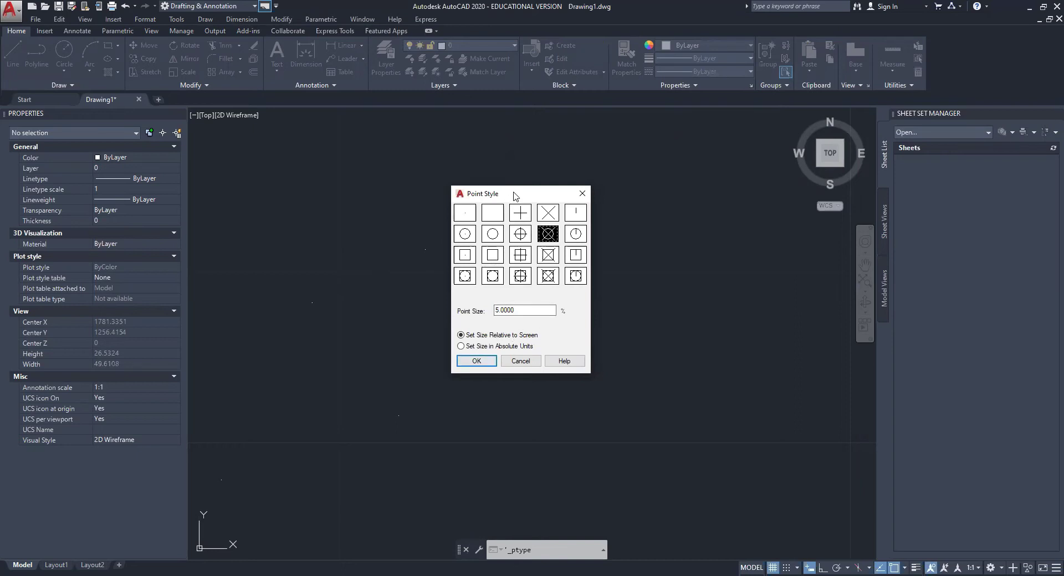
pyautogui.moveTo(514, 195); pyautogui.dragTo(602, 206)
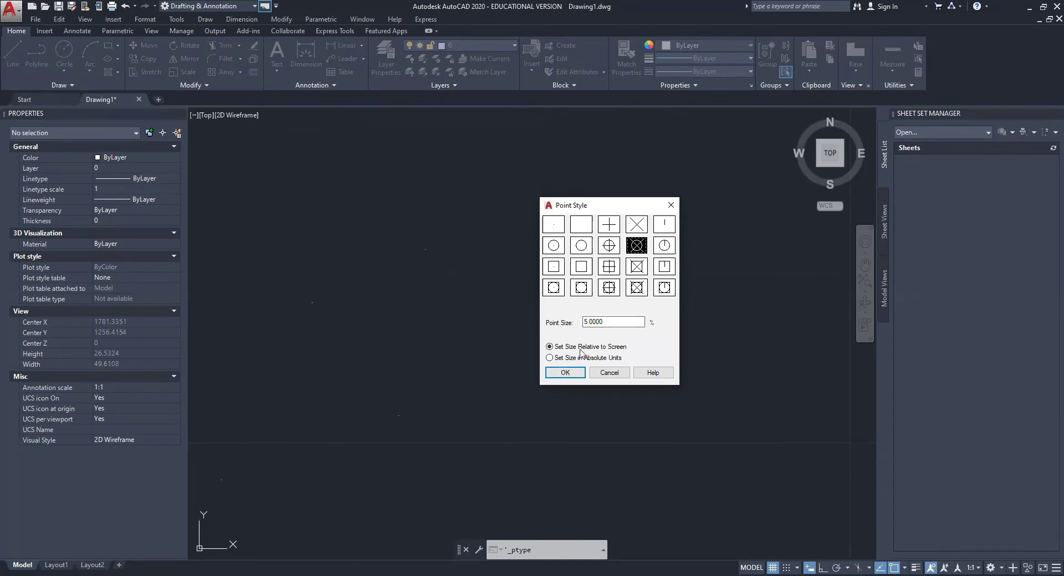
pyautogui.click(565, 372)
pyautogui.scroll(-5, 499, 294)
pyautogui.scroll(8, 472, 296)
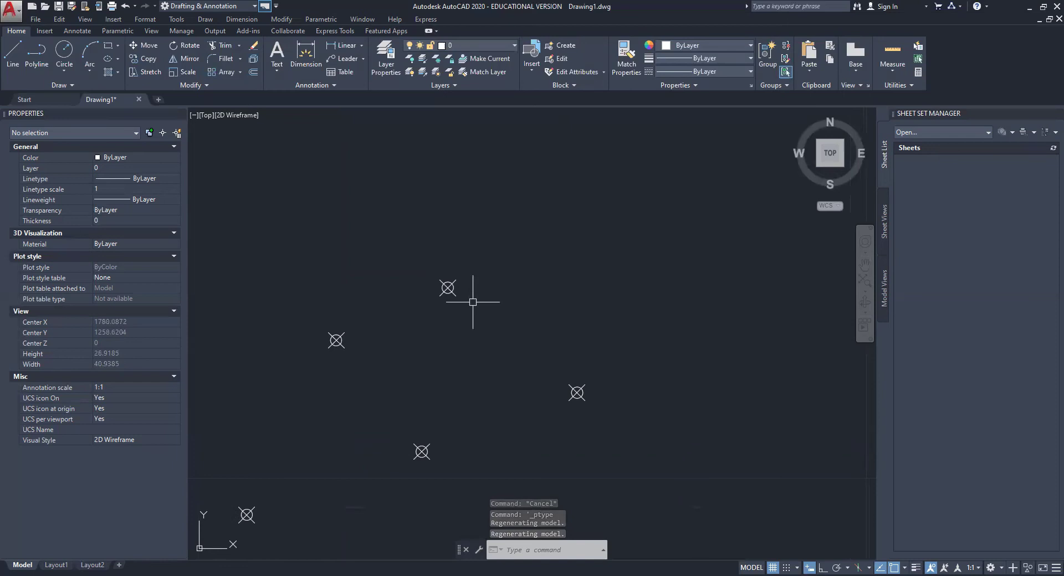
pyautogui.scroll(-2, 473, 308)
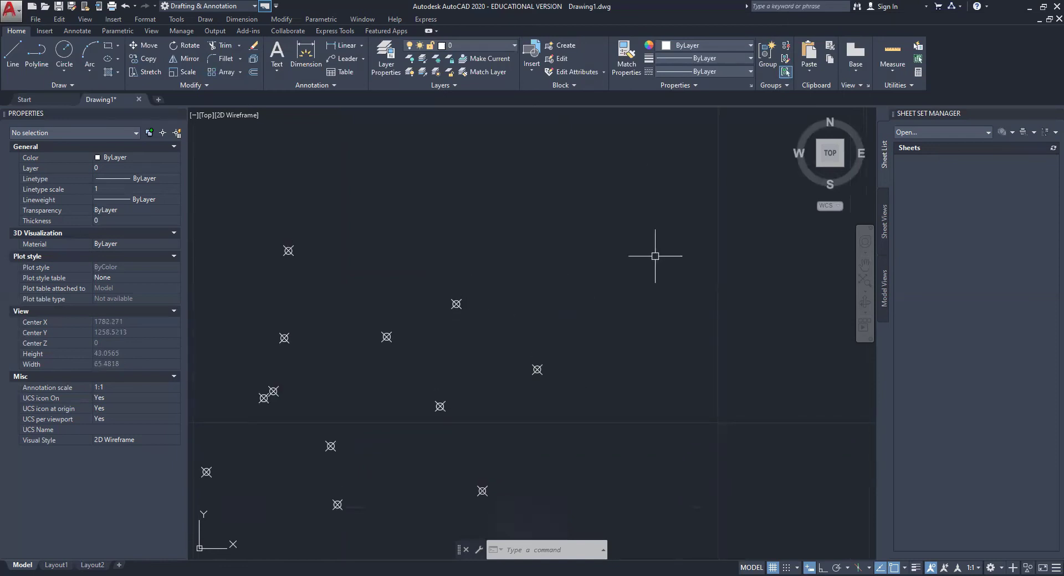
pyautogui.moveTo(656, 256); pyautogui.dragTo(631, 276, button='middle')
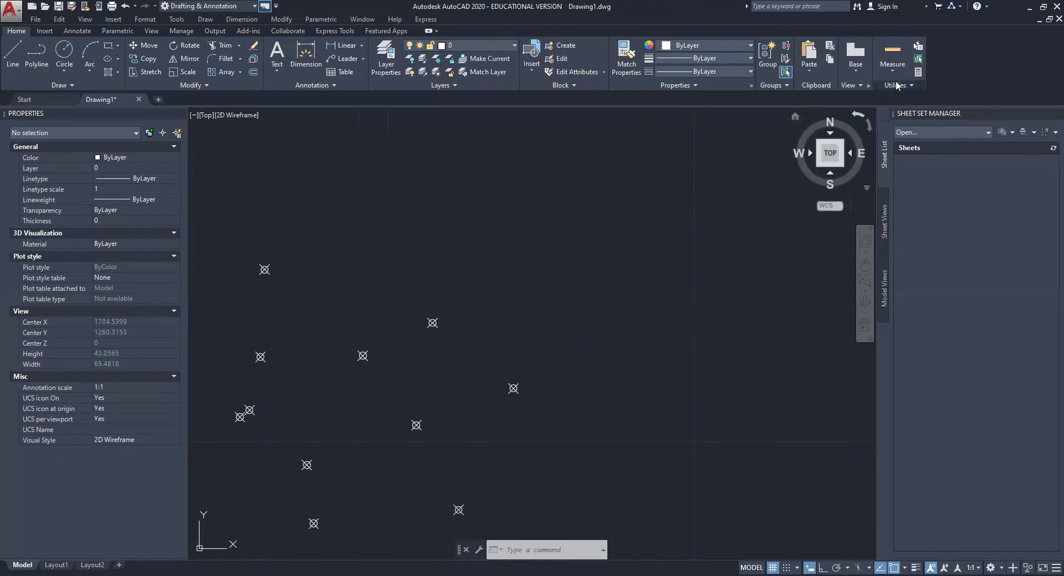
# - Reopen the Point Style settings from the drawing utilities and close them without changing anything
pyautogui.click(911, 86)
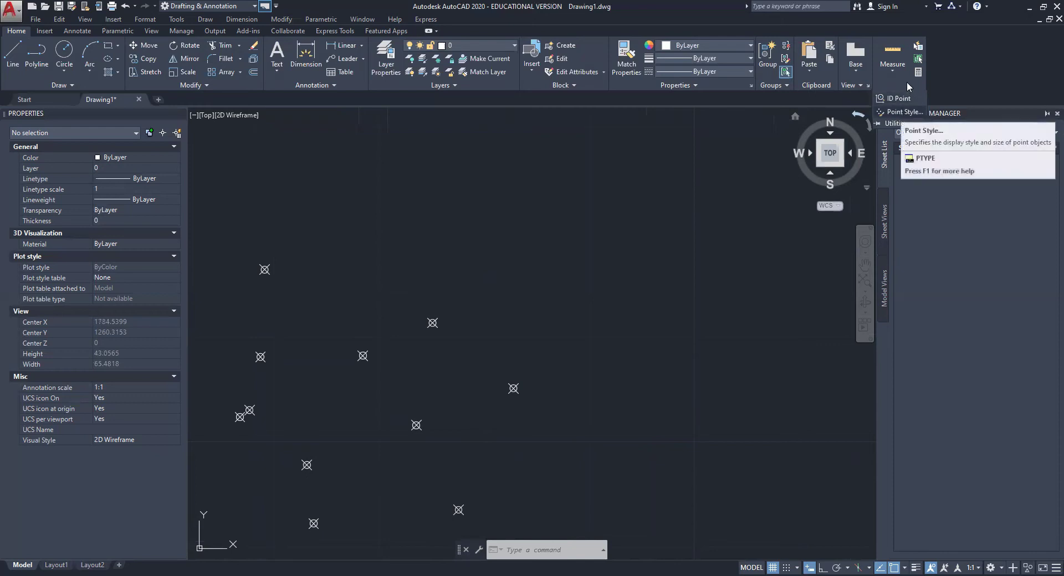
pyautogui.click(893, 113)
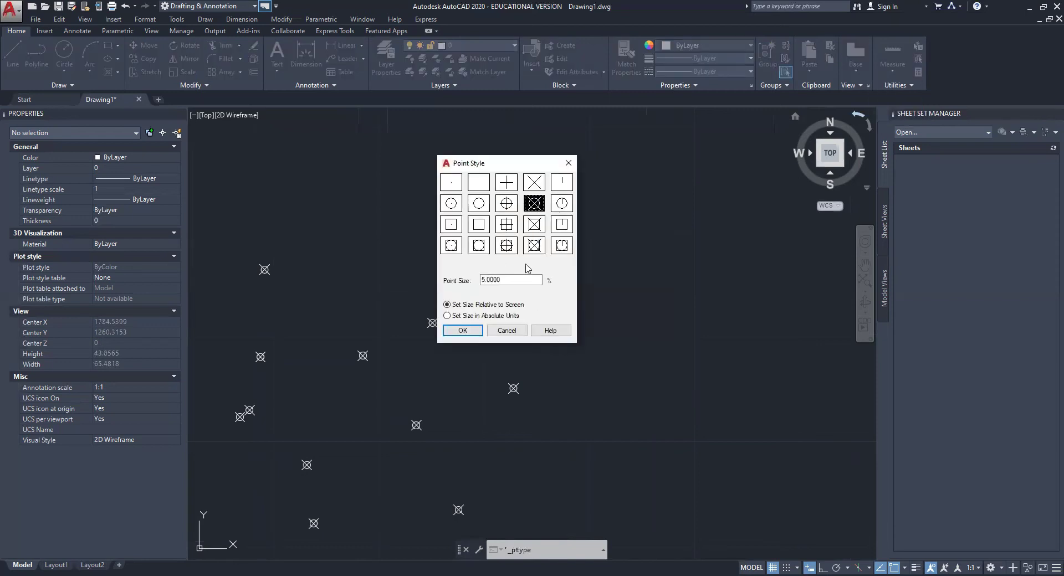
pyautogui.moveTo(495, 165); pyautogui.dragTo(497, 177)
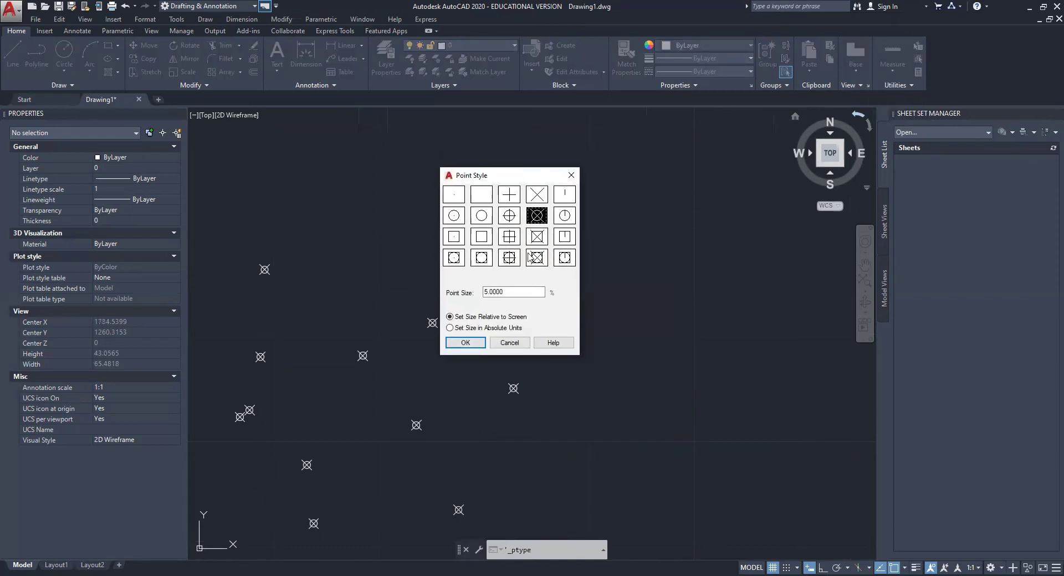
pyautogui.click(573, 179)
pyautogui.scroll(-4, 596, 397)
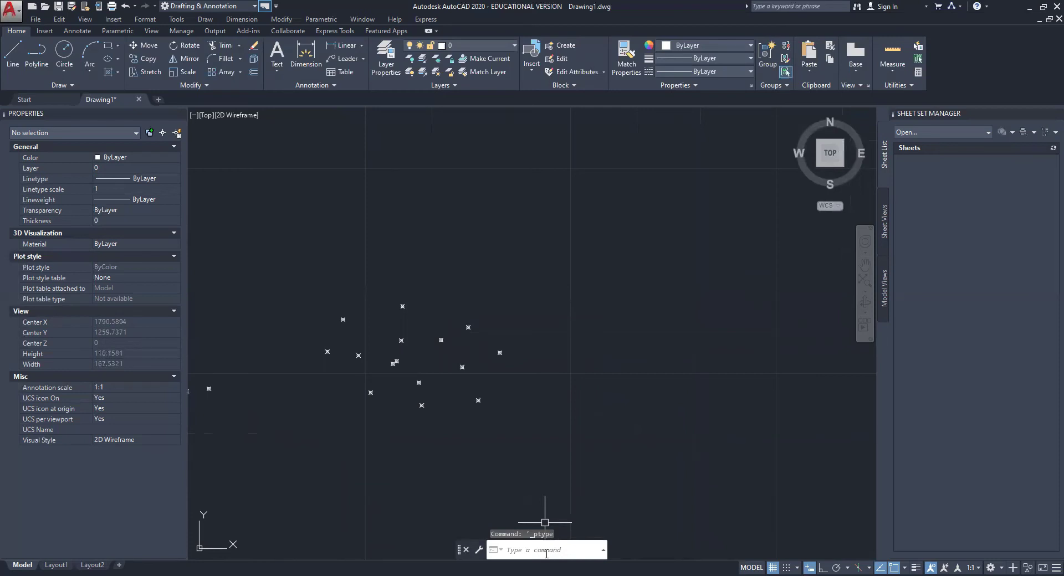
# - Bring up the point style settings with the PTYPE command and dismiss them unchanged
pyautogui.press('Escape')
pyautogui.press('Escape')
pyautogui.press('Escape')
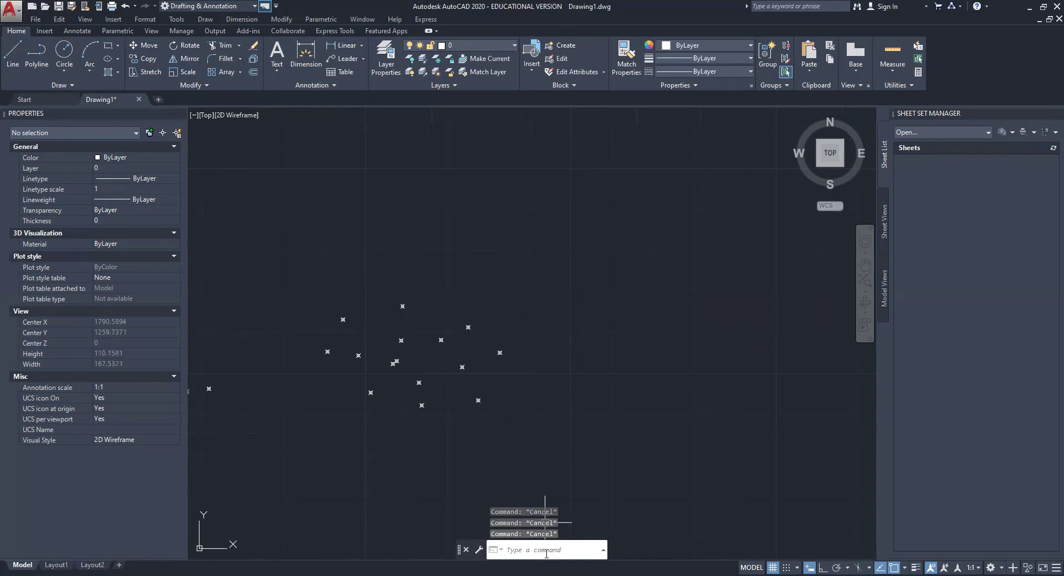
pyautogui.write('ptype')
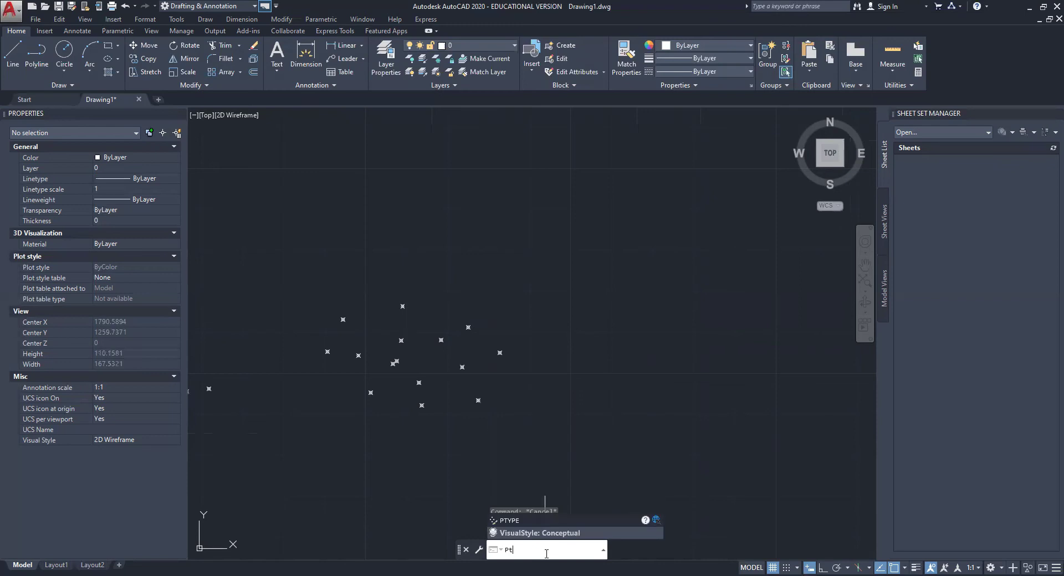
pyautogui.press('Return')
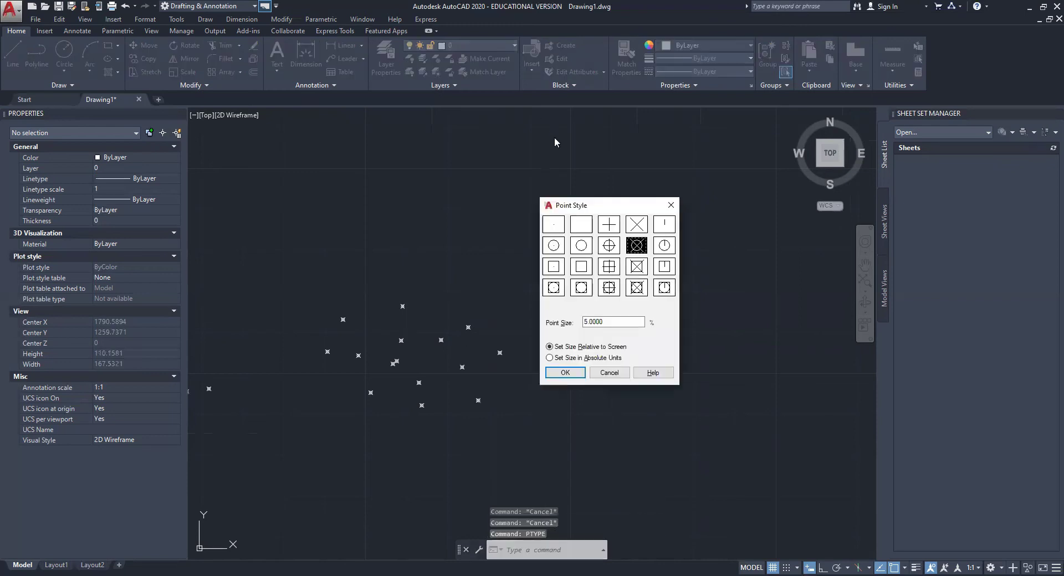
pyautogui.moveTo(585, 205); pyautogui.dragTo(652, 185)
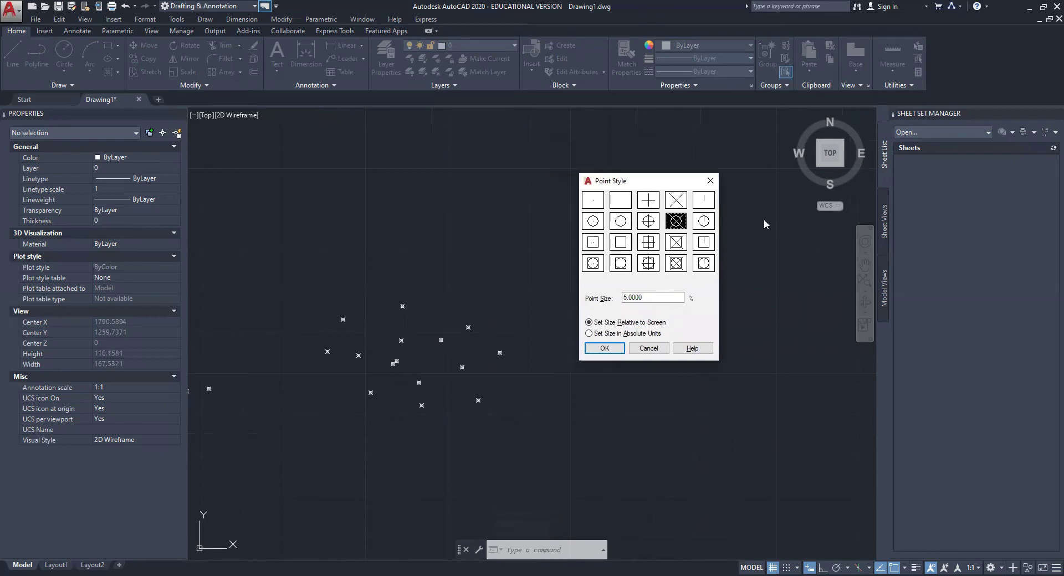
pyautogui.click(711, 184)
pyautogui.scroll(4, 574, 316)
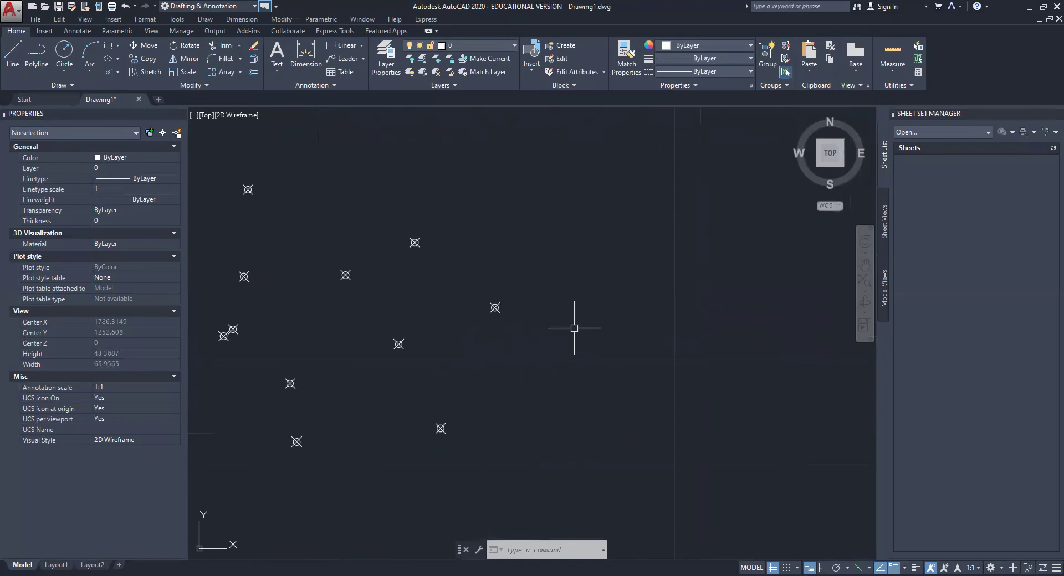
pyautogui.scroll(-4, 512, 349)
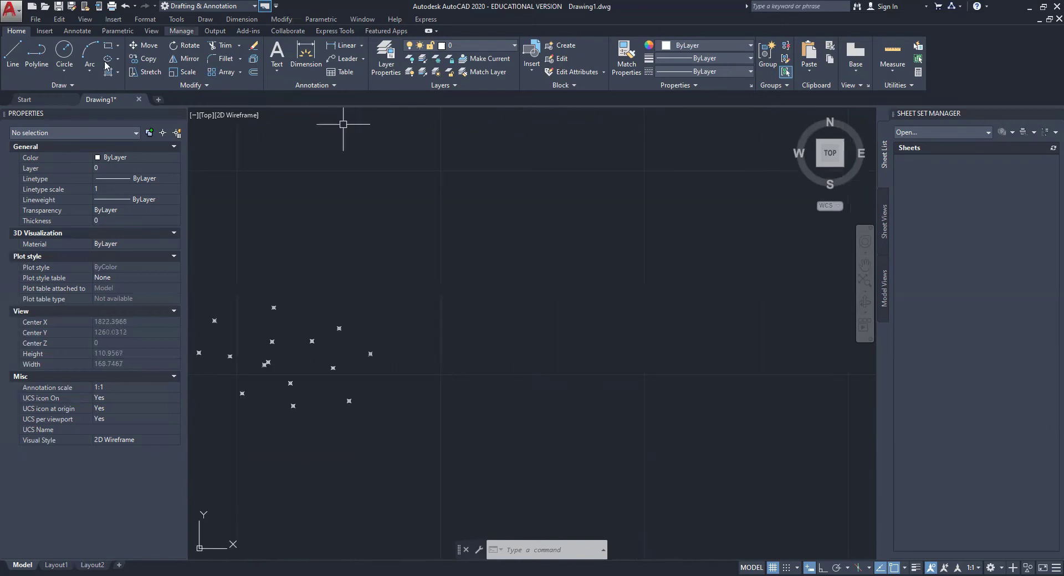
pyautogui.moveTo(581, 380); pyautogui.dragTo(582, 381, button='middle')
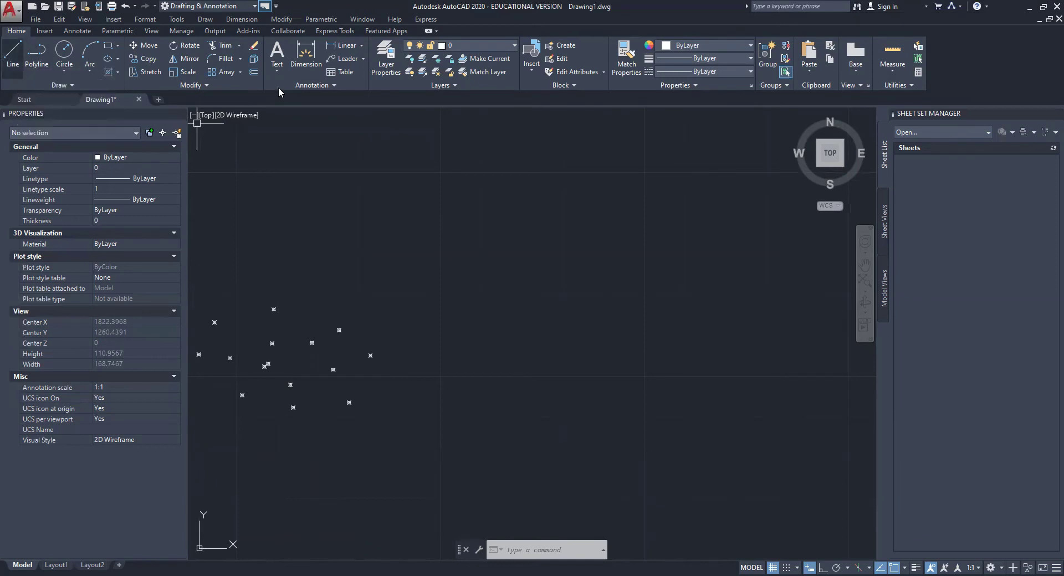
pyautogui.click(201, 19)
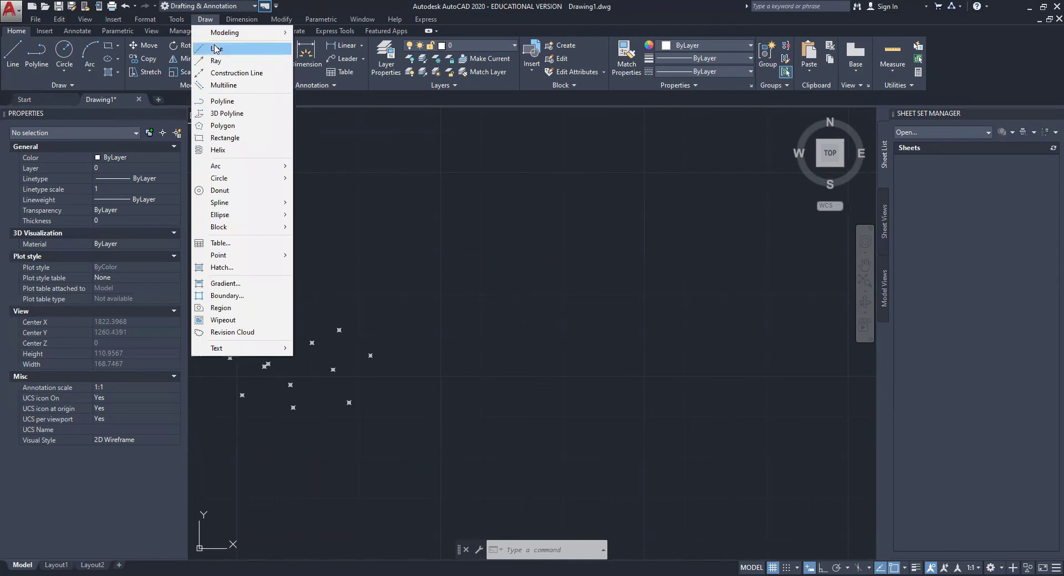
pyautogui.click(578, 347)
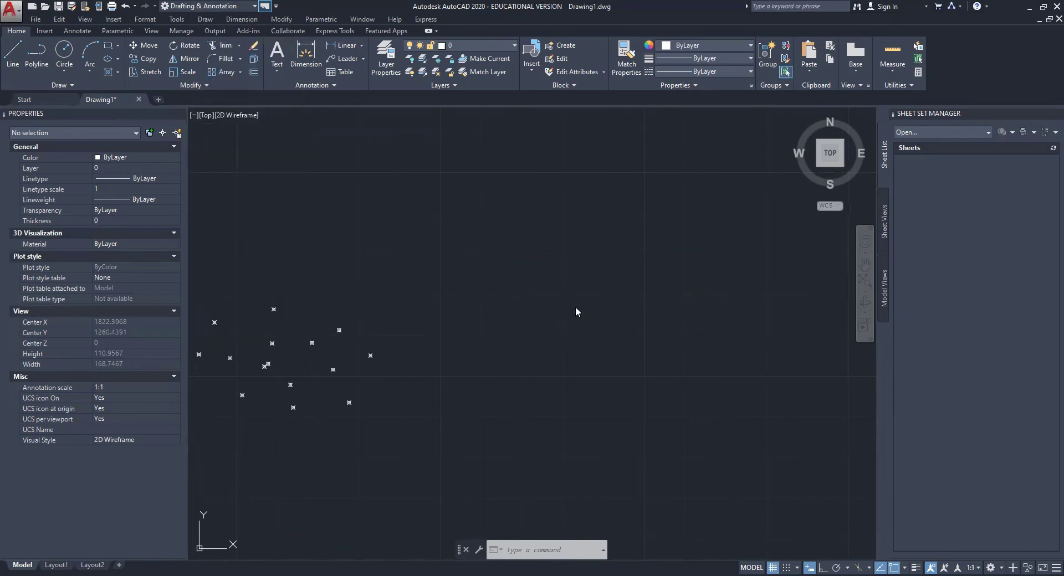
# - Start the Line command and draw a first segment sloping up to the right in the empty area beyond the scattered points
pyautogui.click(545, 555)
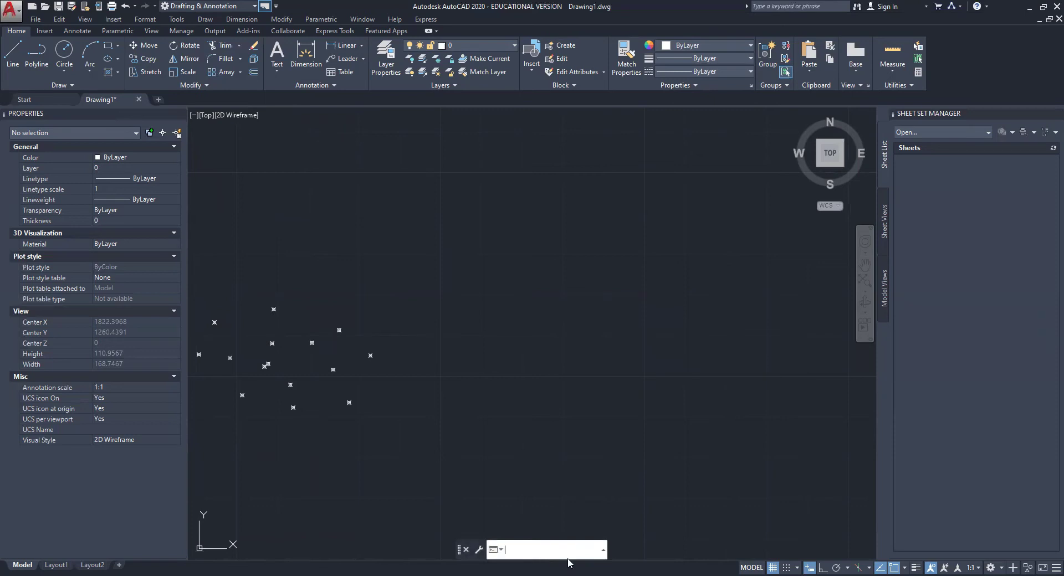
pyautogui.write('l')
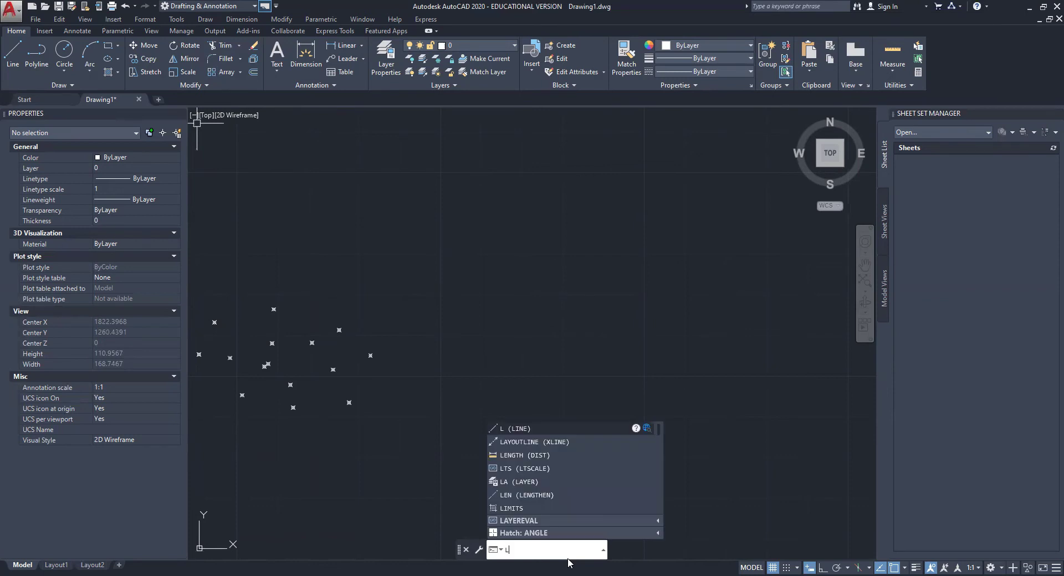
pyautogui.press('Return')
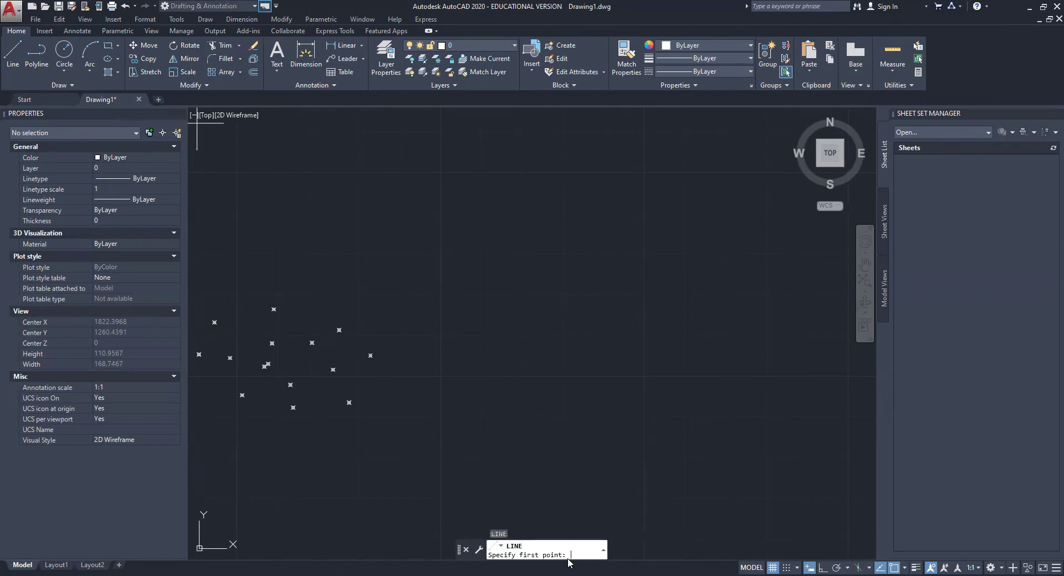
pyautogui.moveTo(507, 392)
pyautogui.mouseDown(button='middle')
pyautogui.moveTo(471, 408)
pyautogui.moveTo(480, 412)
pyautogui.mouseUp(button='middle')
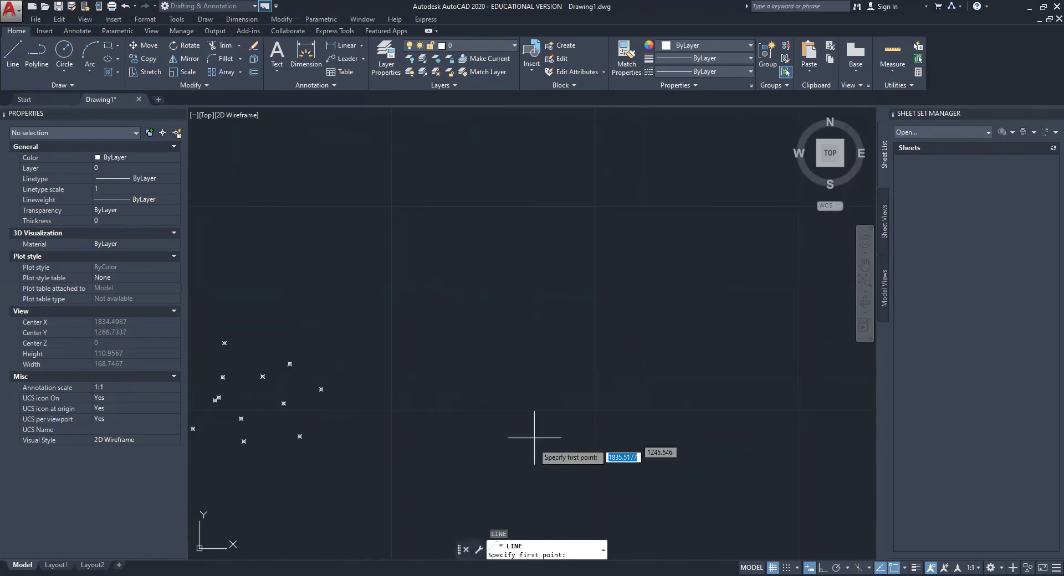
pyautogui.moveTo(468, 356); pyautogui.dragTo(395, 389, button='middle')
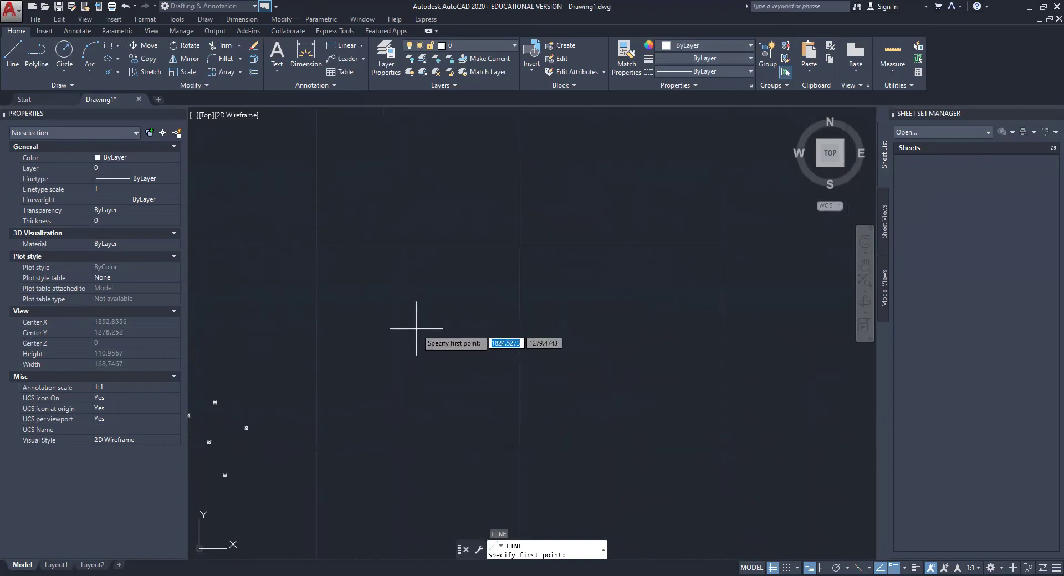
pyautogui.scroll(3, 424, 330)
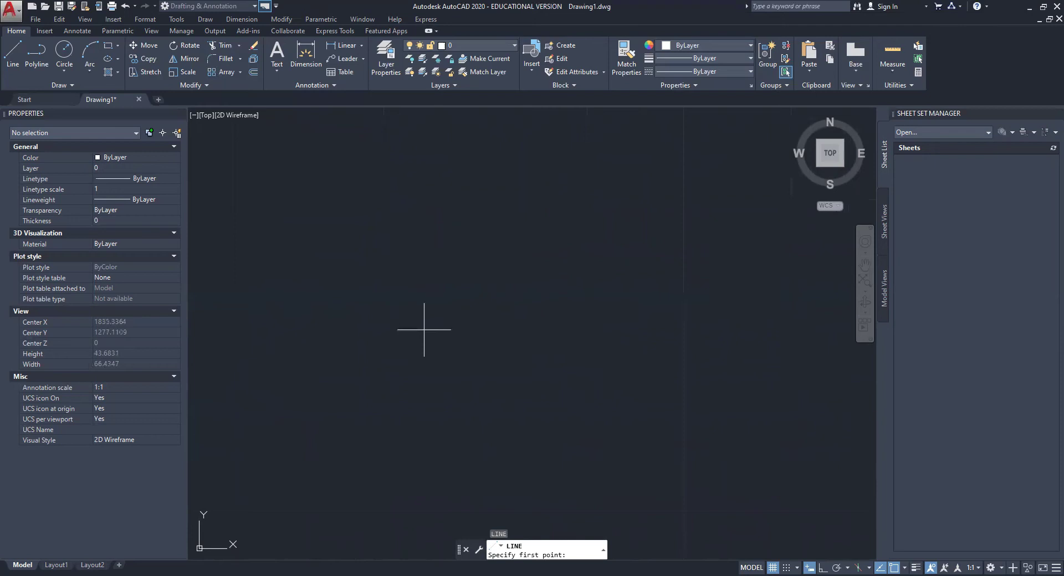
pyautogui.click(424, 329)
pyautogui.moveTo(520, 234); pyautogui.dragTo(373, 370, button='middle')
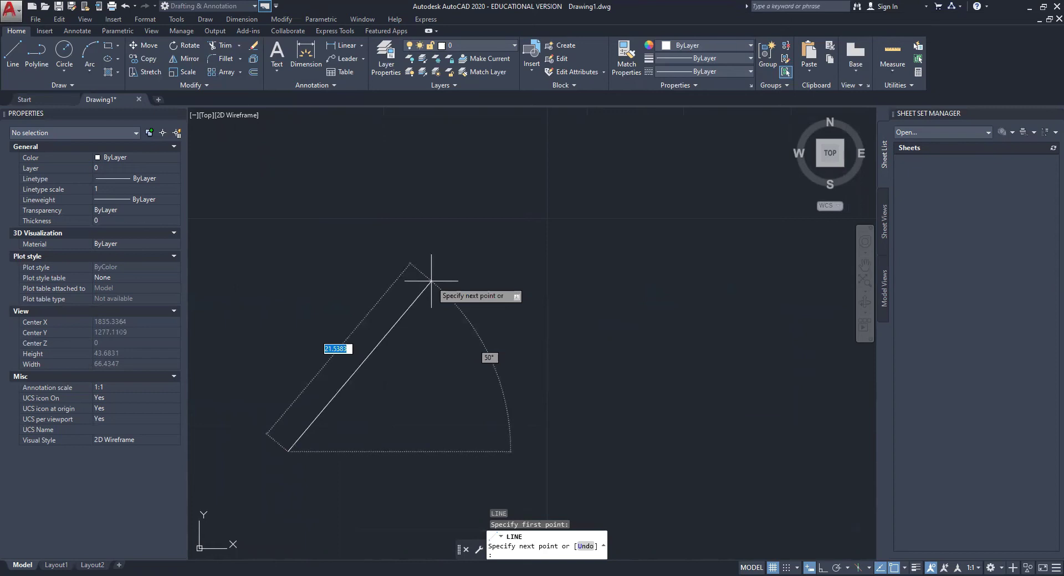
pyautogui.moveTo(616, 408); pyautogui.dragTo(492, 366, button='middle')
pyautogui.scroll(-7, 556, 332)
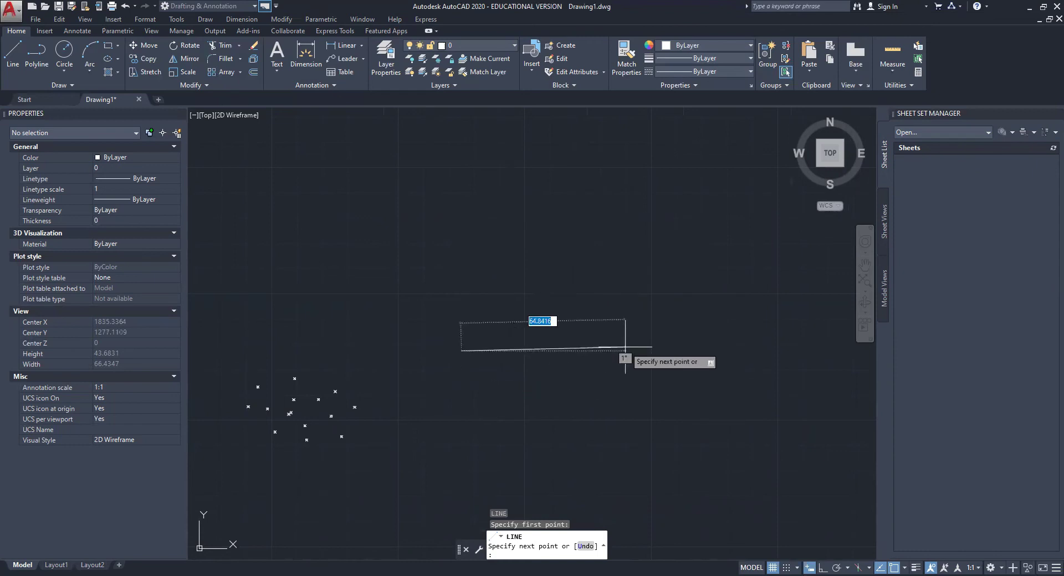
pyautogui.scroll(4, 589, 337)
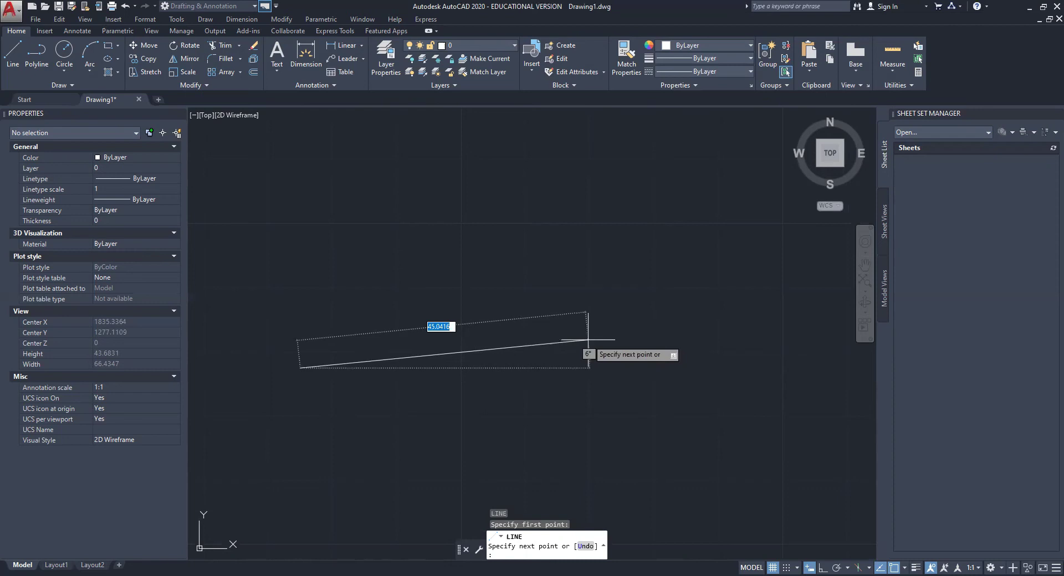
pyautogui.moveTo(613, 255); pyautogui.dragTo(538, 363, button='middle')
pyautogui.moveTo(704, 397); pyautogui.dragTo(657, 291, button='middle')
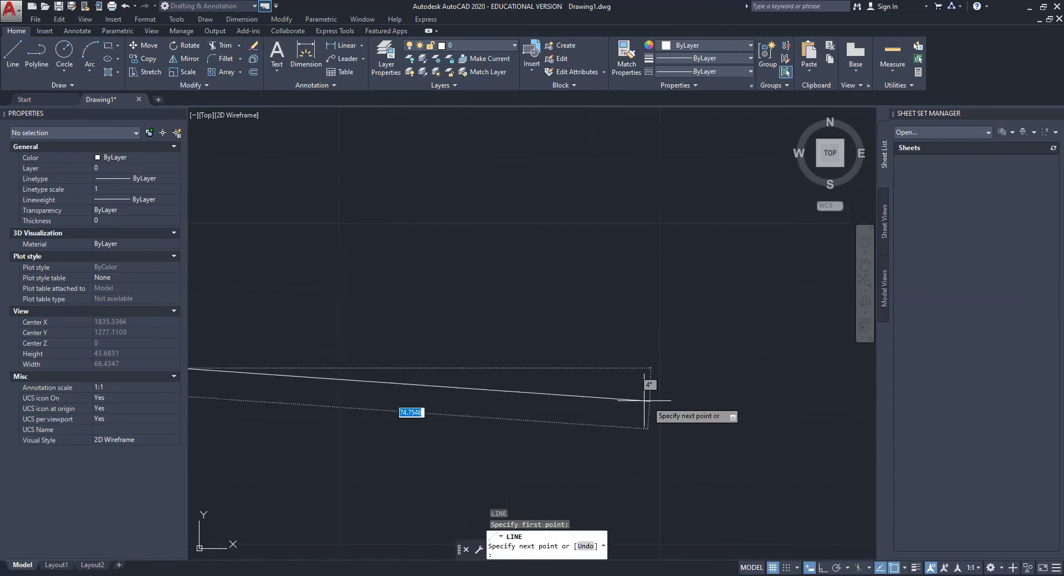
pyautogui.scroll(-2, 643, 397)
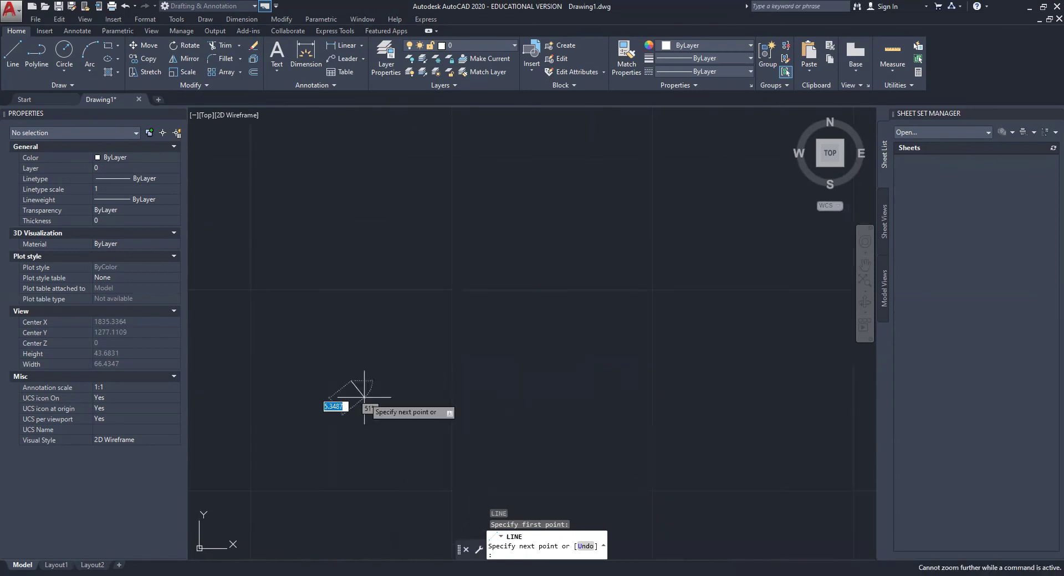
pyautogui.click(587, 235)
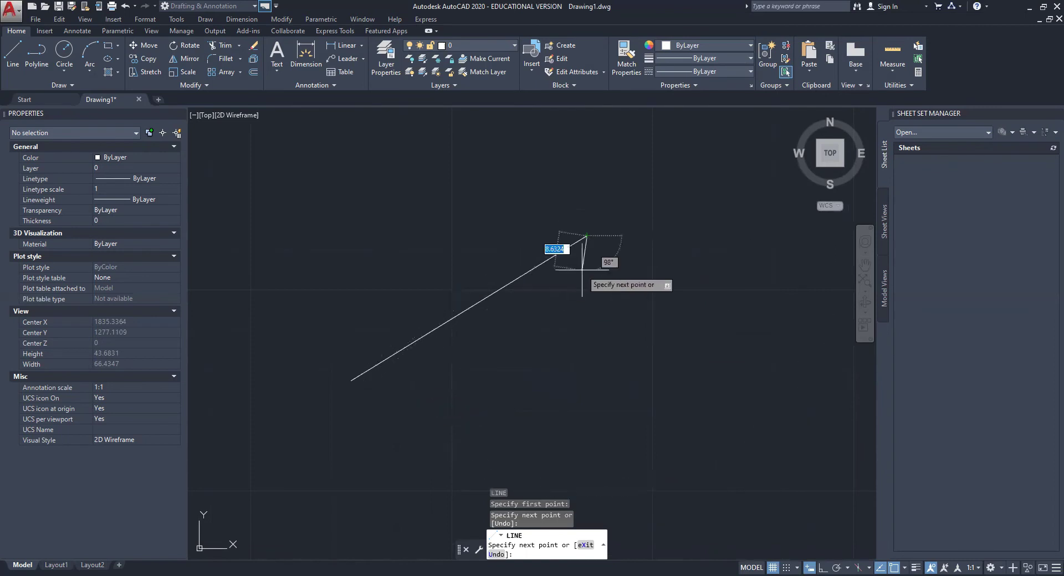
# - Continue the line with three connected segments running down, up and down to form a zigzag, and end the command
pyautogui.moveTo(662, 416); pyautogui.dragTo(568, 394, button='middle')
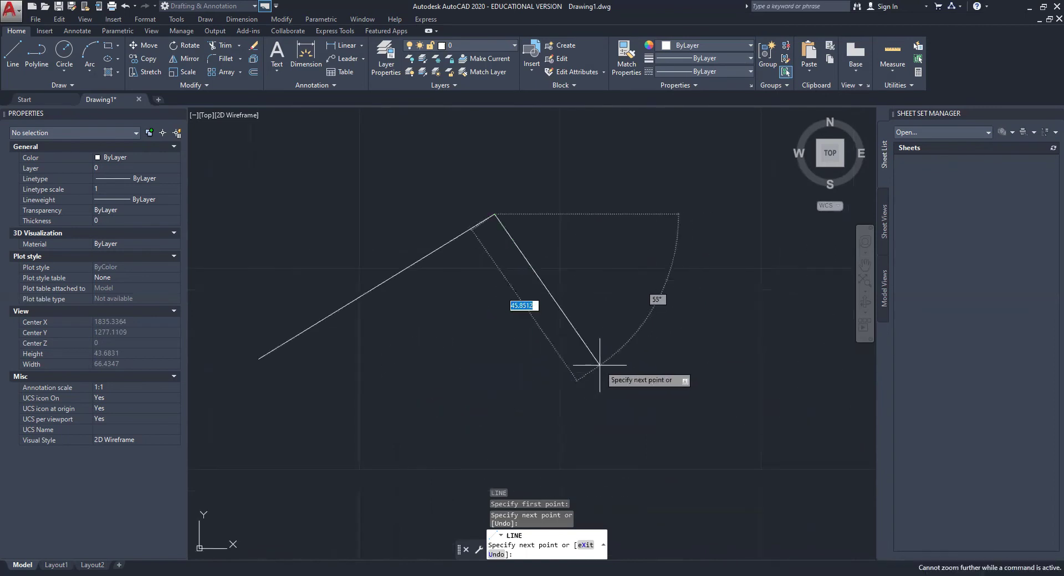
pyautogui.moveTo(632, 385); pyautogui.dragTo(603, 391, button='middle')
pyautogui.click(604, 392)
pyautogui.click(670, 215)
pyautogui.moveTo(821, 364); pyautogui.dragTo(266, 403, button='middle')
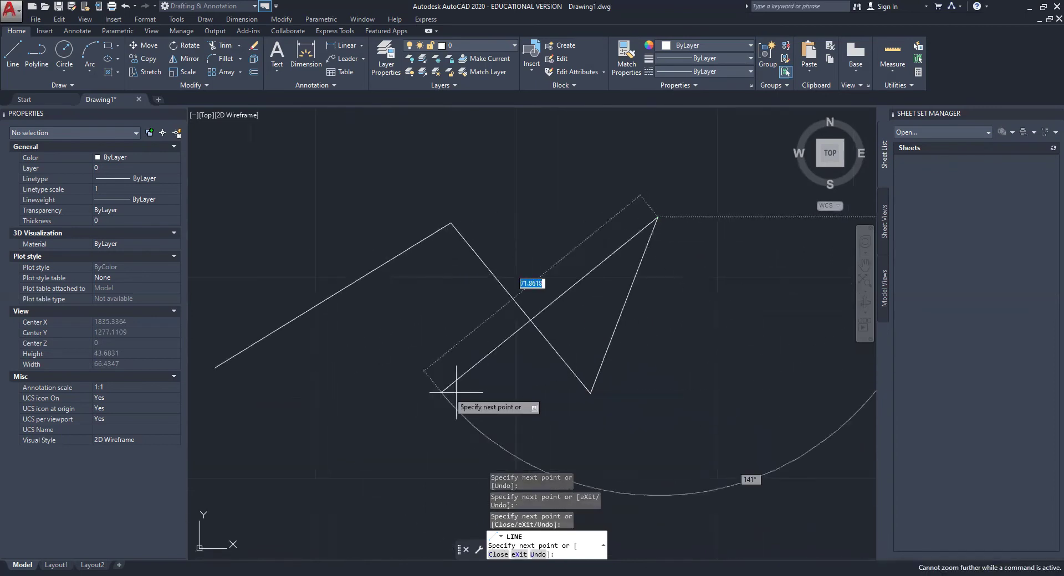
pyautogui.moveTo(680, 325); pyautogui.dragTo(667, 327, button='middle')
pyautogui.moveTo(588, 324)
pyautogui.mouseDown(button='middle')
pyautogui.moveTo(603, 333)
pyautogui.moveTo(587, 345)
pyautogui.mouseUp(button='middle')
pyautogui.click(630, 229)
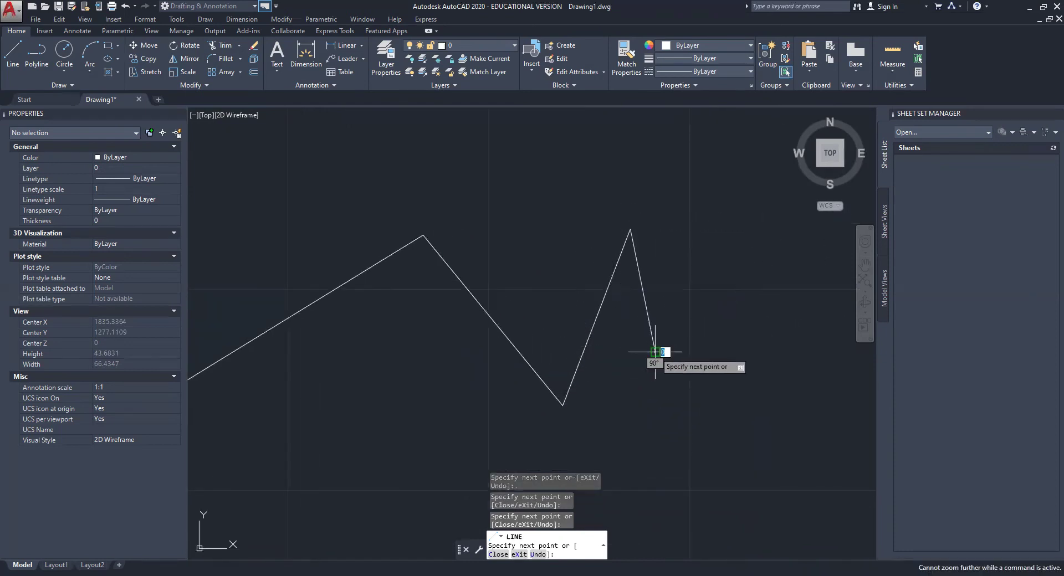
pyautogui.press('Escape')
pyautogui.scroll(-4, 640, 348)
pyautogui.moveTo(642, 349); pyautogui.dragTo(593, 349, button='middle')
pyautogui.moveTo(575, 261); pyautogui.dragTo(525, 292, button='middle')
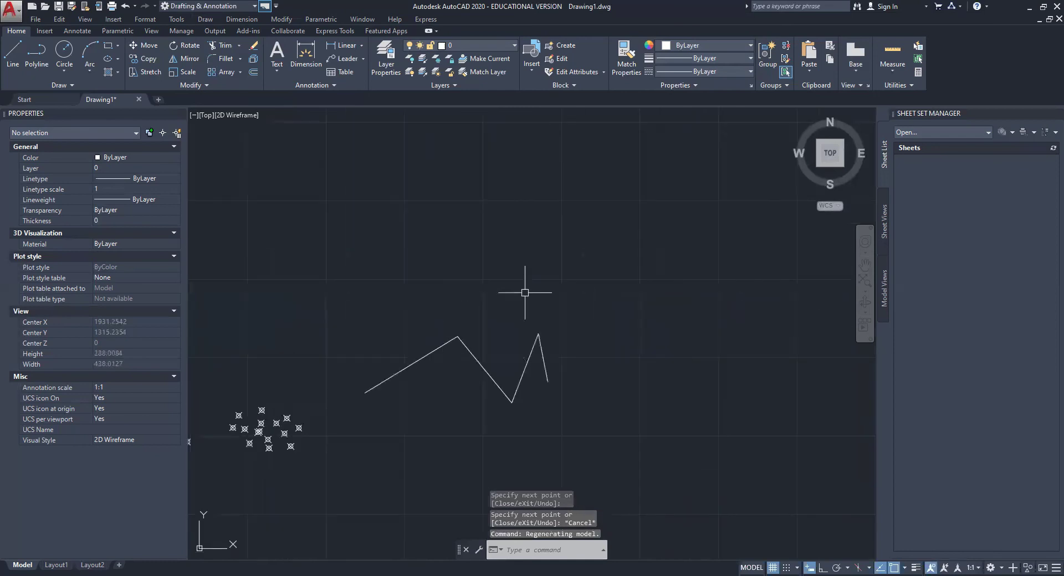
pyautogui.moveTo(591, 404)
pyautogui.mouseDown(button='middle')
pyautogui.moveTo(590, 372)
pyautogui.moveTo(576, 396)
pyautogui.moveTo(594, 381)
pyautogui.moveTo(565, 359)
pyautogui.mouseUp(button='middle')
pyautogui.scroll(4, 589, 371)
pyautogui.scroll(-2, 544, 359)
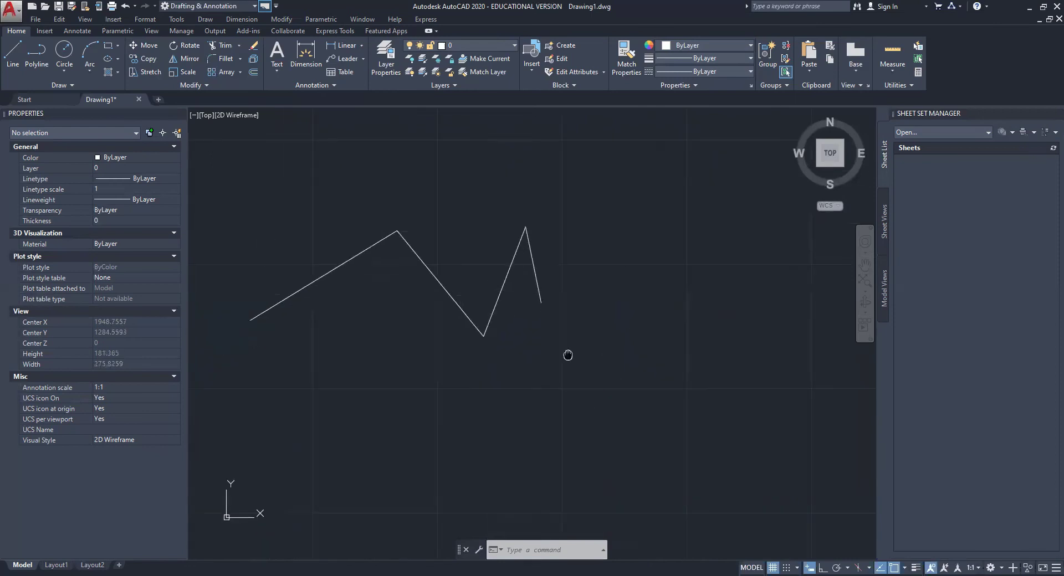
pyautogui.moveTo(529, 307); pyautogui.dragTo(433, 369, button='middle')
pyautogui.scroll(-2, 489, 357)
pyautogui.scroll(2, 467, 361)
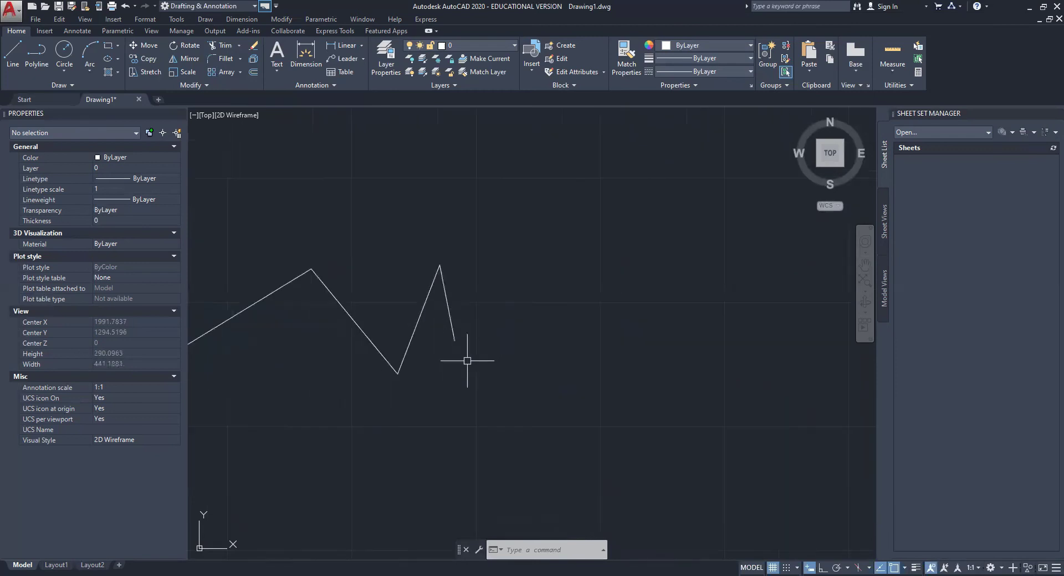
pyautogui.moveTo(532, 371); pyautogui.dragTo(500, 373, button='middle')
pyautogui.moveTo(540, 344); pyautogui.dragTo(532, 348, button='middle')
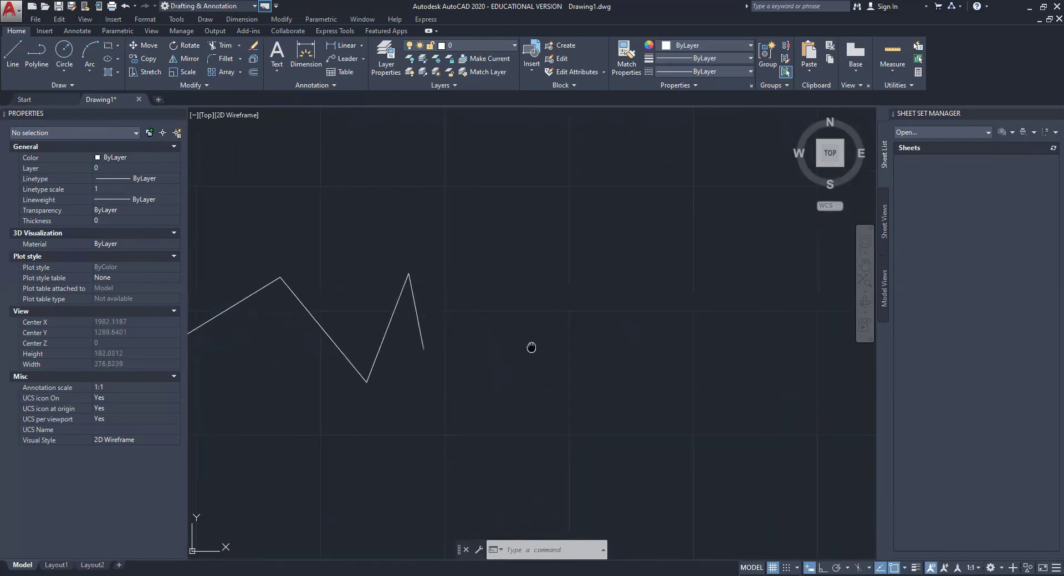
# - Start a new Line command and turn on Ortho mode to restrict the segments to horizontal and vertical
pyautogui.click(17, 68)
pyautogui.moveTo(641, 435); pyautogui.dragTo(535, 416, button='middle')
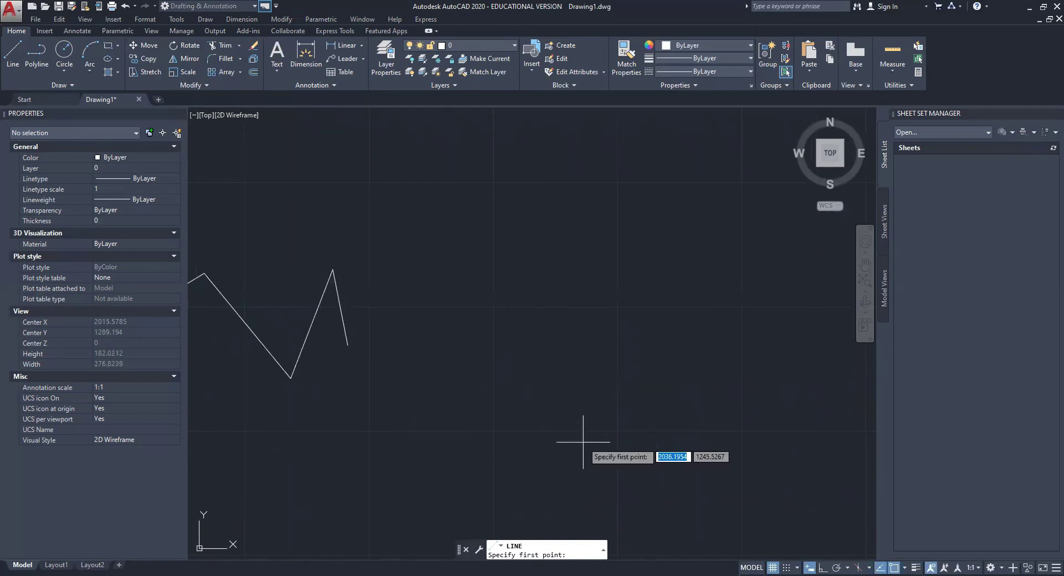
pyautogui.moveTo(582, 387); pyautogui.dragTo(578, 402, button='middle')
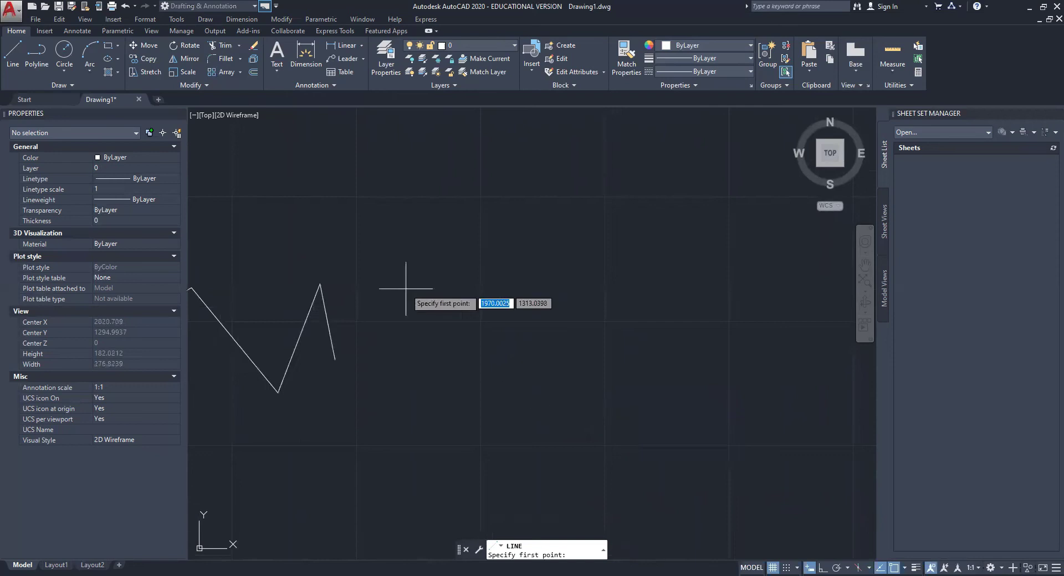
pyautogui.moveTo(526, 381); pyautogui.dragTo(518, 368, button='middle')
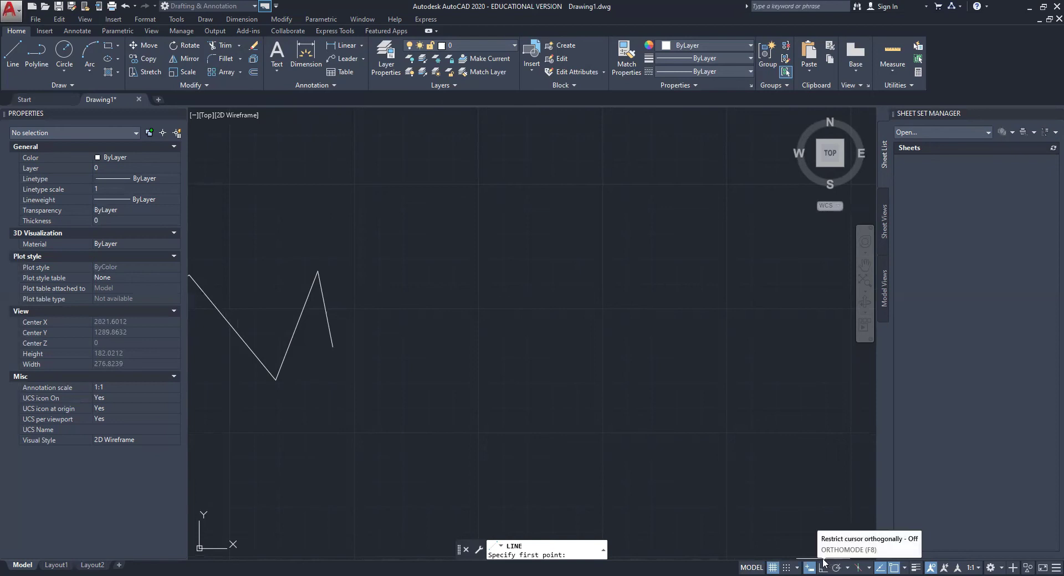
pyautogui.click(823, 566)
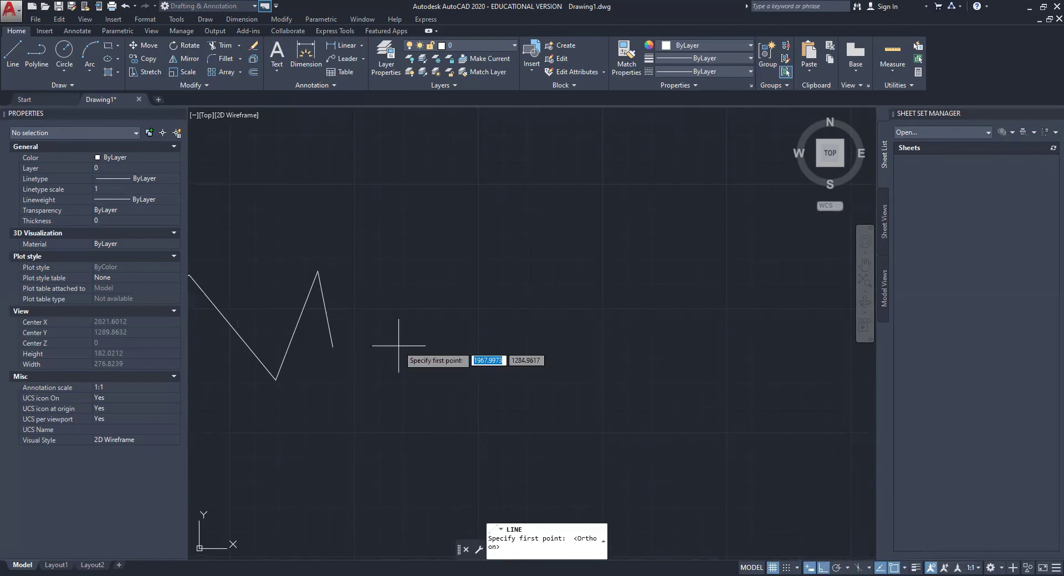
# - Draw five connected orthogonal segments to the right of the zigzag, running right, up, right, down and right
pyautogui.moveTo(452, 309); pyautogui.dragTo(397, 359, button='middle')
pyautogui.click(409, 303)
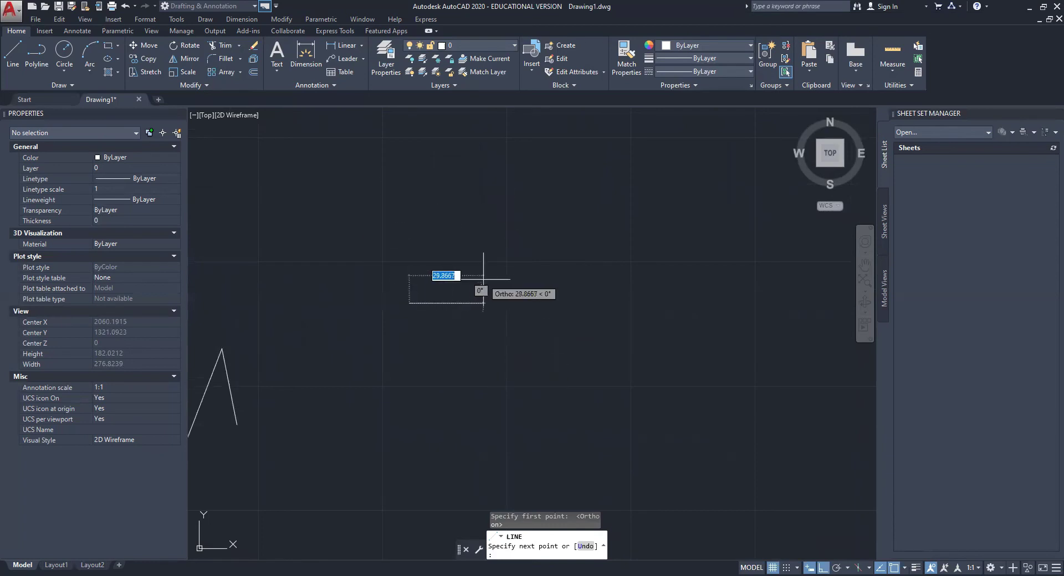
pyautogui.click(540, 261)
pyautogui.moveTo(557, 158); pyautogui.dragTo(416, 199, button='middle')
pyautogui.click(401, 251)
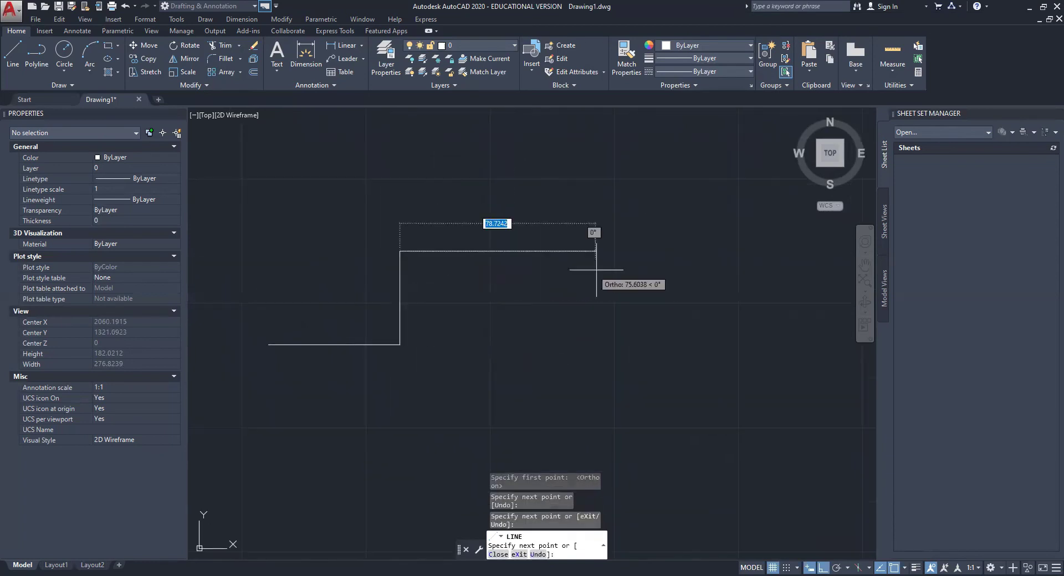
pyautogui.click(502, 251)
pyautogui.moveTo(506, 395); pyautogui.dragTo(472, 361, button='middle')
pyautogui.click(471, 360)
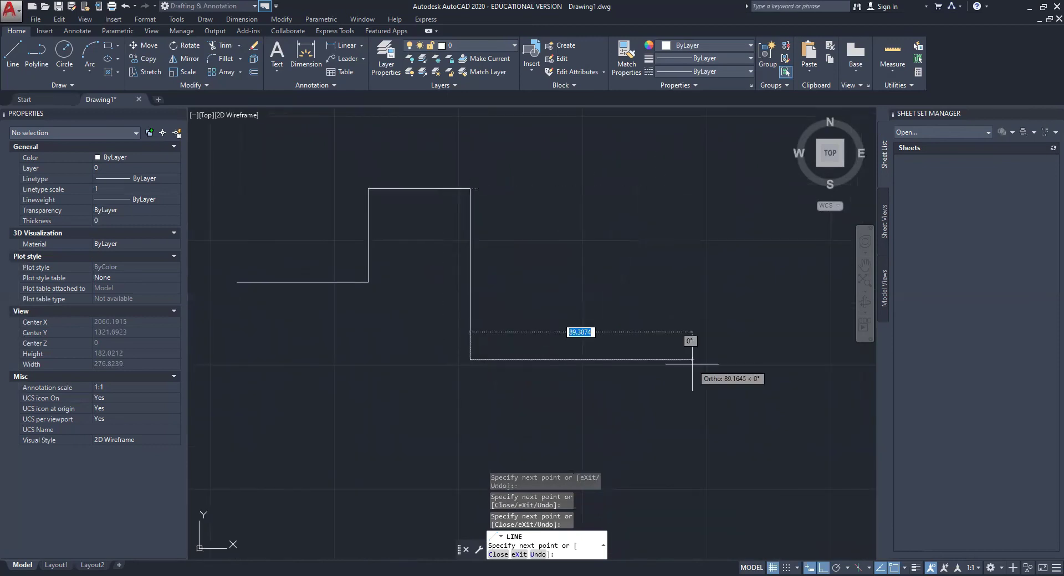
pyautogui.click(600, 352)
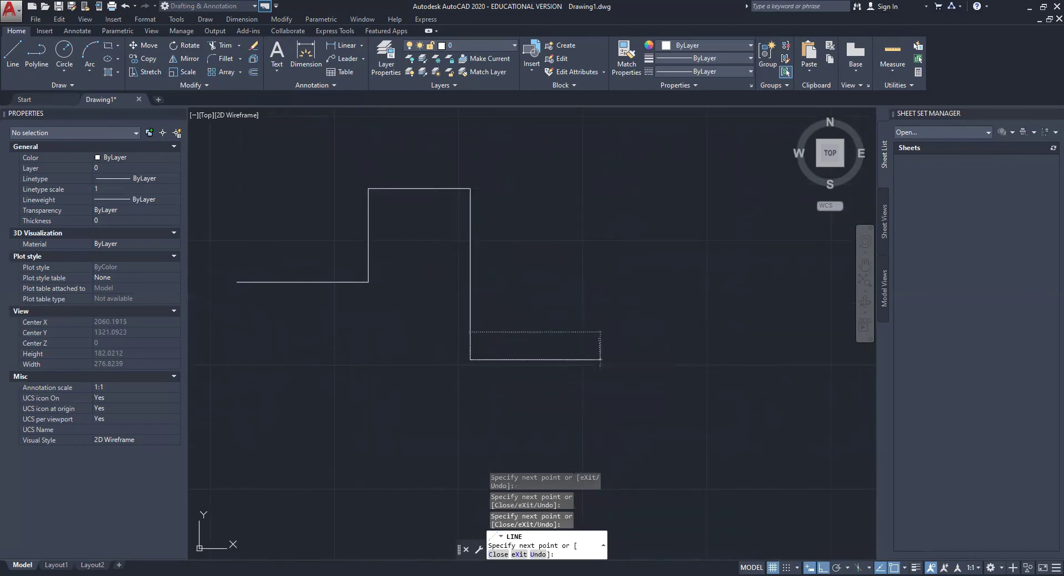
# - Extend the stepped line with five more orthogonal segments running up, right, down, right and up
pyautogui.moveTo(600, 239); pyautogui.dragTo(535, 295, button='middle')
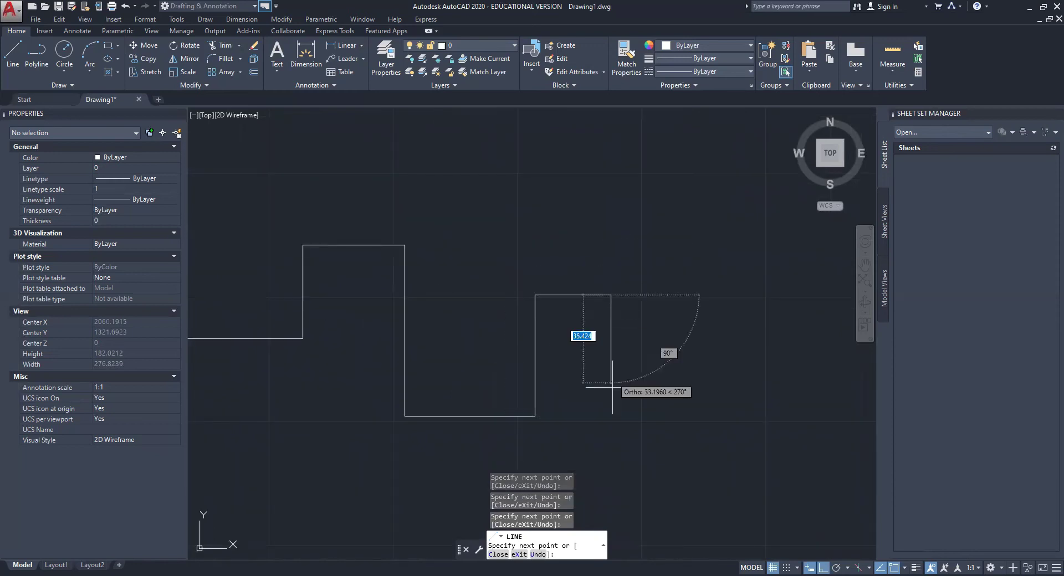
pyautogui.scroll(-3, 532, 344)
pyautogui.click(558, 370)
pyautogui.moveTo(610, 376); pyautogui.dragTo(514, 373, button='middle')
pyautogui.scroll(4, 563, 369)
pyautogui.click(571, 363)
pyautogui.click(571, 281)
pyautogui.moveTo(642, 285)
pyautogui.mouseDown(button='middle')
pyautogui.moveTo(554, 302)
pyautogui.moveTo(565, 313)
pyautogui.mouseUp(button='middle')
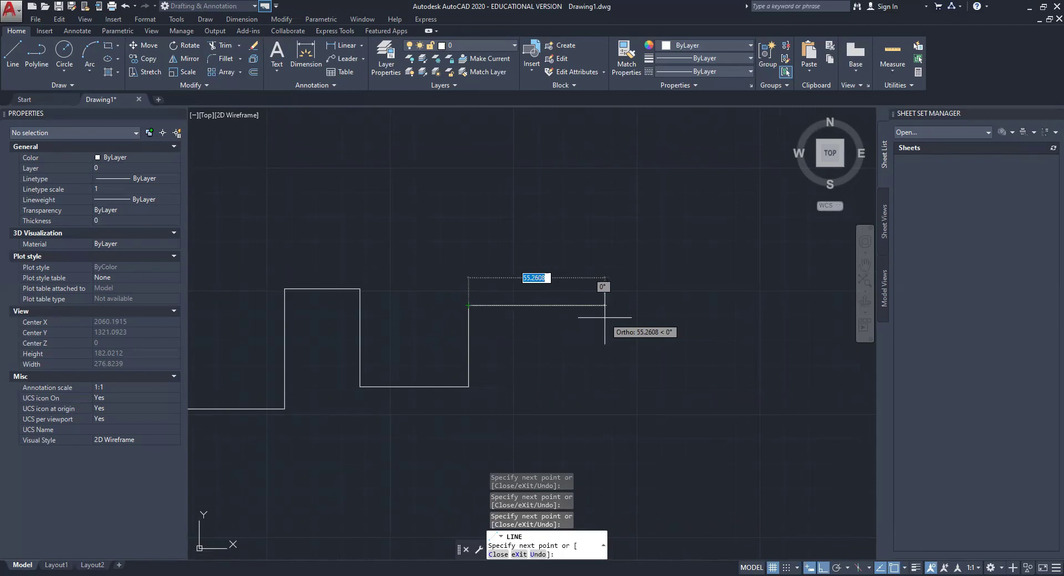
pyautogui.moveTo(579, 355); pyautogui.dragTo(590, 309, button='middle')
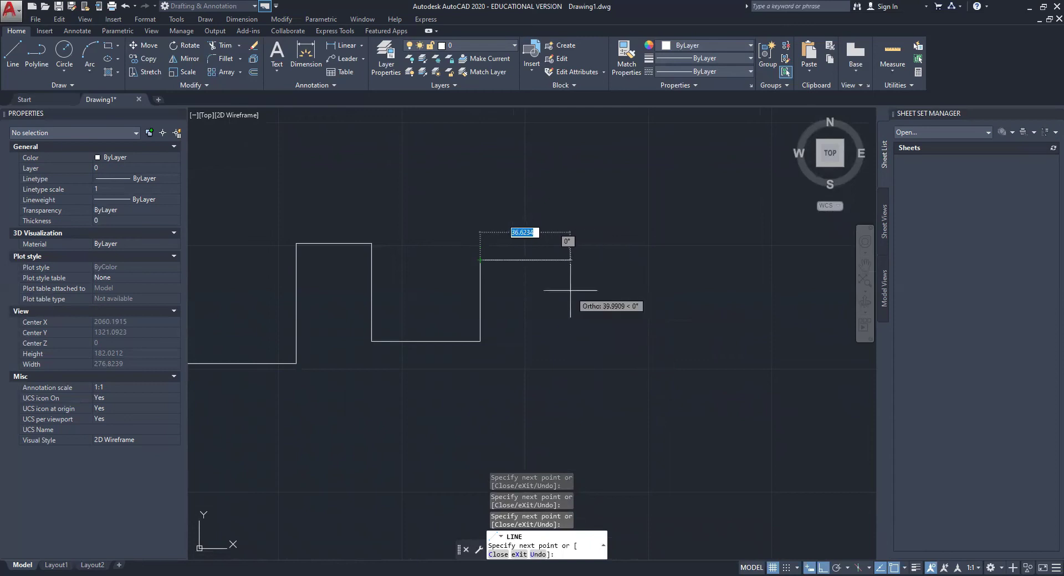
pyautogui.moveTo(573, 297); pyautogui.dragTo(552, 295, button='middle')
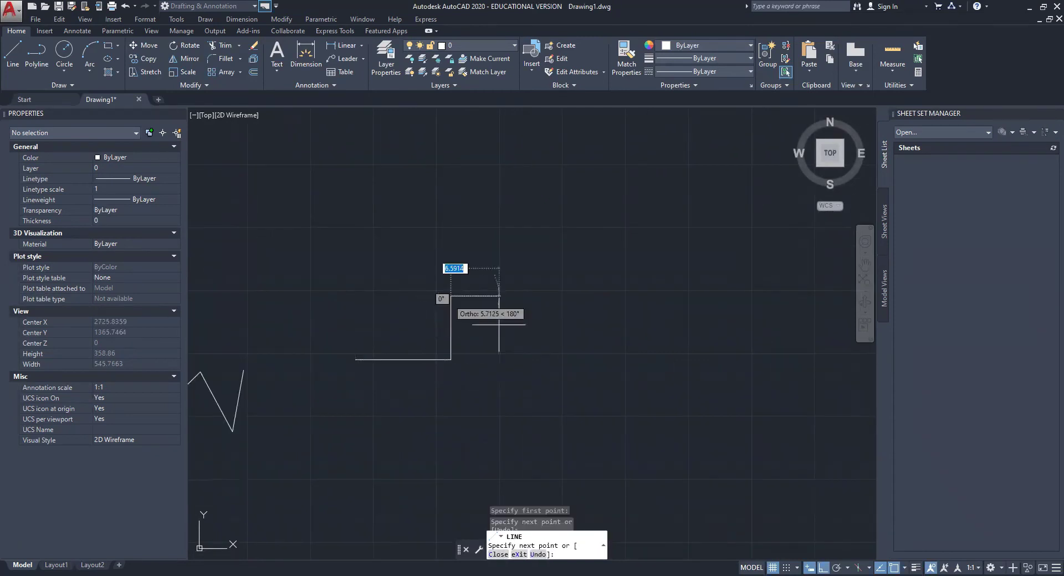
# - Continue the new stepped line from its first horizontal segment with segments running up, right and down
pyautogui.click(460, 297)
pyautogui.click(546, 350)
pyautogui.moveTo(558, 419); pyautogui.dragTo(542, 366, button='middle')
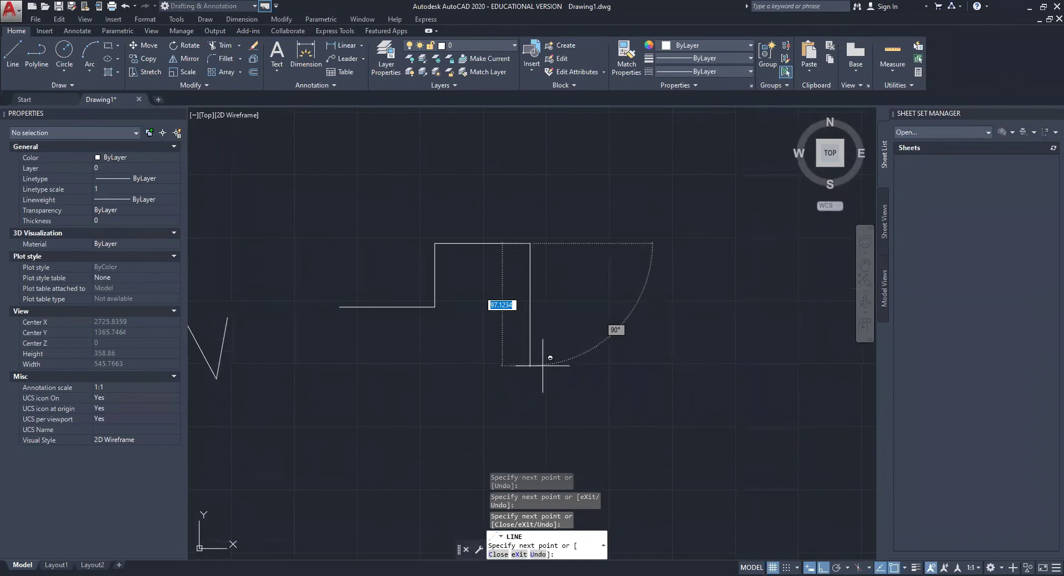
pyautogui.click(542, 366)
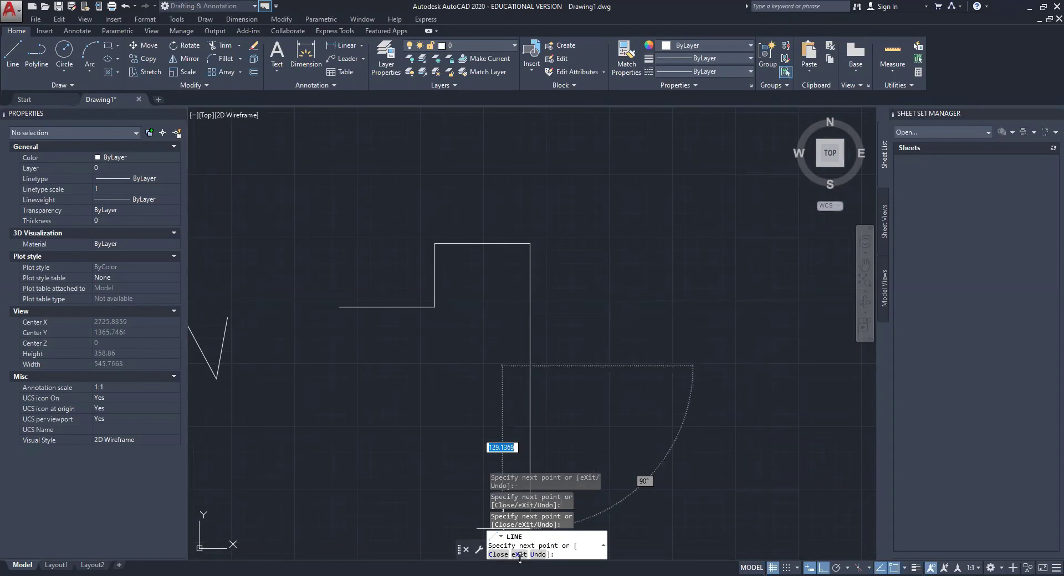
# - Remove the last downward segment of the stepped line with the Line command's Undo option
pyautogui.moveTo(573, 381); pyautogui.dragTo(474, 387, button='middle')
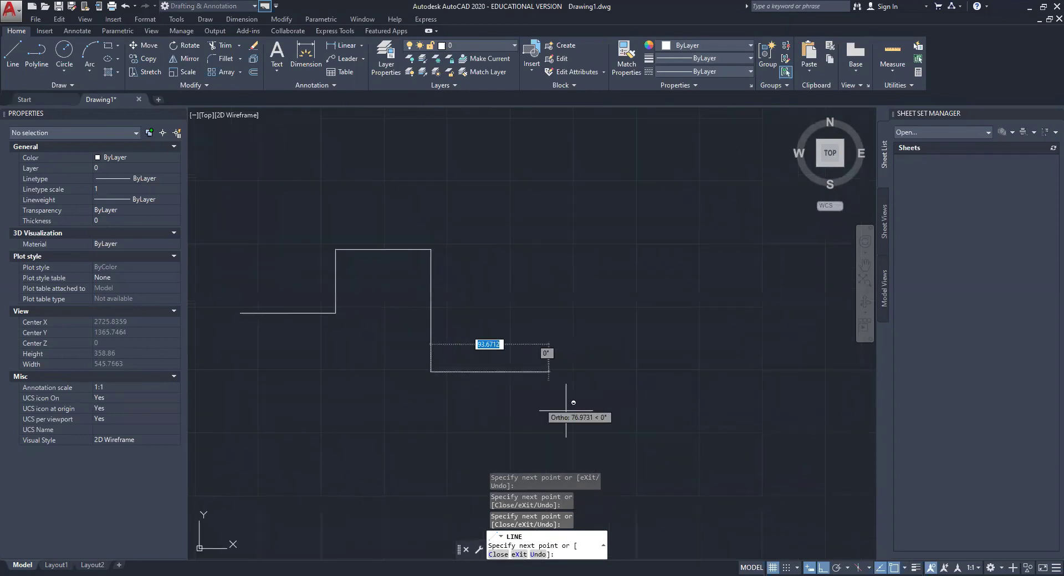
pyautogui.moveTo(564, 360)
pyautogui.mouseDown(button='middle')
pyautogui.moveTo(537, 340)
pyautogui.moveTo(513, 421)
pyautogui.mouseUp(button='middle')
pyautogui.scroll(2, 513, 421)
pyautogui.click(539, 556)
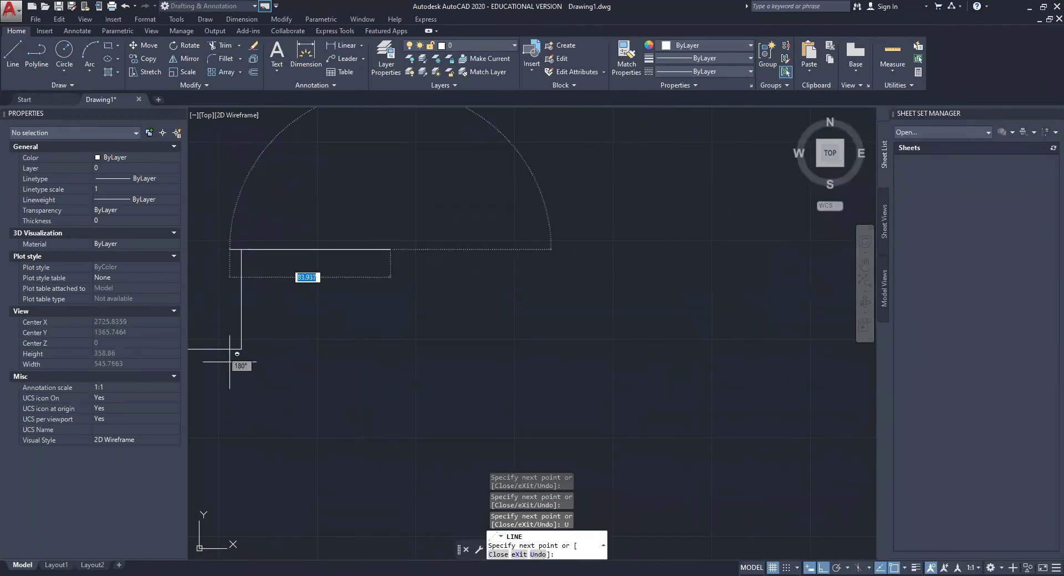
# - Finish the stepped line with the Line command's eXit option
pyautogui.click(521, 555)
pyautogui.scroll(-2, 543, 393)
pyautogui.moveTo(504, 386); pyautogui.dragTo(466, 342, button='middle')
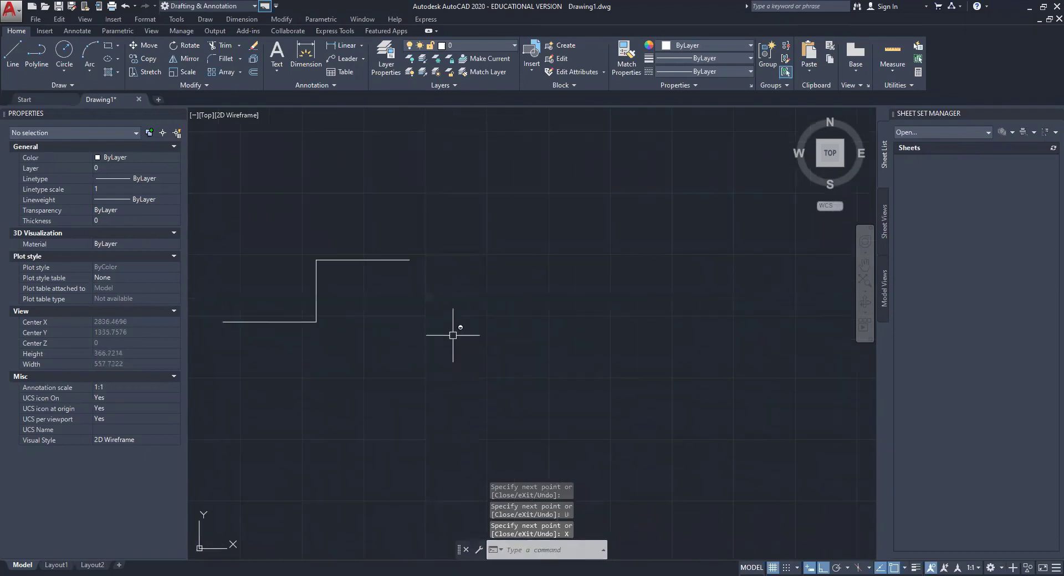
pyautogui.moveTo(206, 302); pyautogui.dragTo(257, 336, button='middle')
pyautogui.moveTo(478, 352)
pyautogui.mouseDown(button='middle')
pyautogui.moveTo(481, 342)
pyautogui.moveTo(510, 351)
pyautogui.moveTo(497, 354)
pyautogui.mouseUp(button='middle')
# - Draw a right triangle to the lower right of the stepped line, running right, down and closed back to its start
pyautogui.click(7, 55)
pyautogui.click(500, 375)
pyautogui.click(653, 375)
pyautogui.click(653, 464)
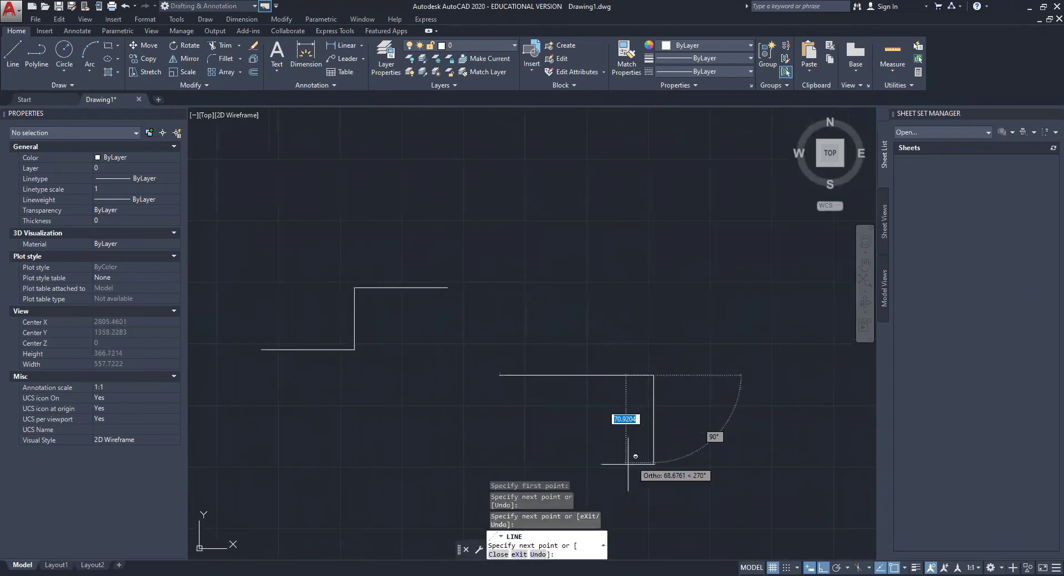
pyautogui.click(626, 467)
pyautogui.moveTo(606, 461); pyautogui.dragTo(505, 394, button='middle')
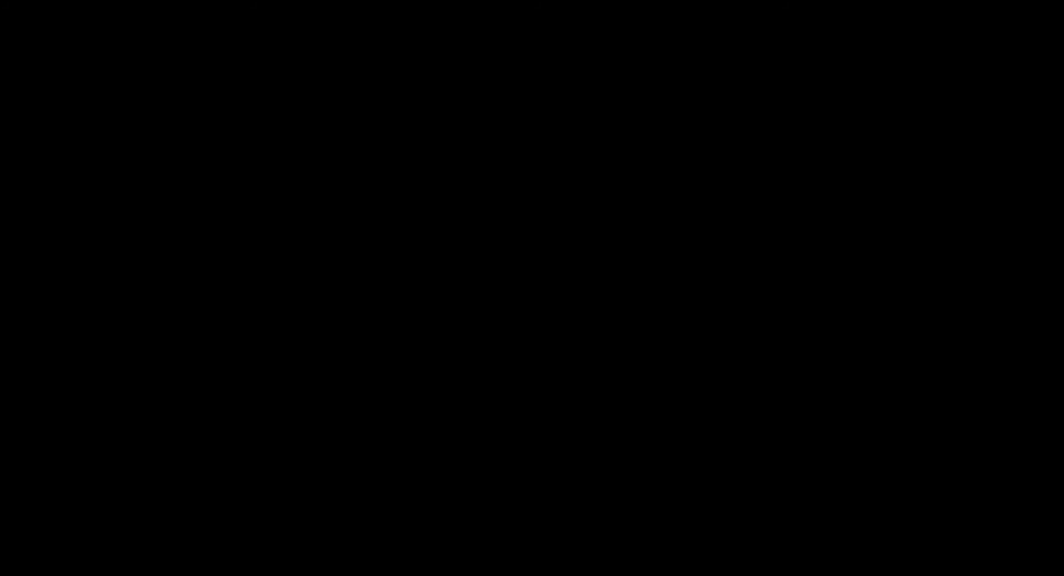
# - Draw a second, larger right triangle to the upper right, running right and down, and finish it with the Close option
pyautogui.click(13, 55)
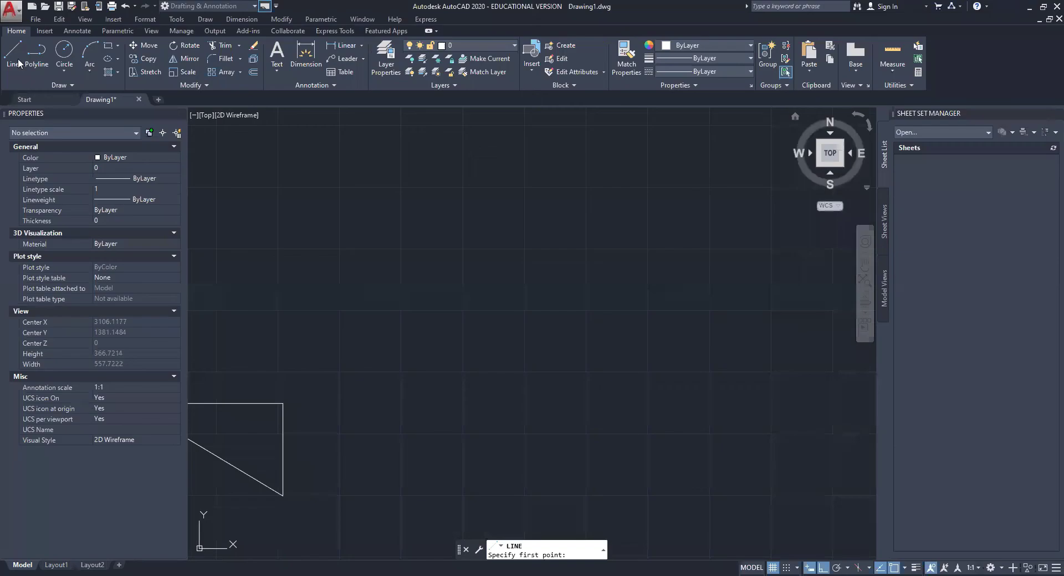
pyautogui.click(494, 278)
pyautogui.click(692, 278)
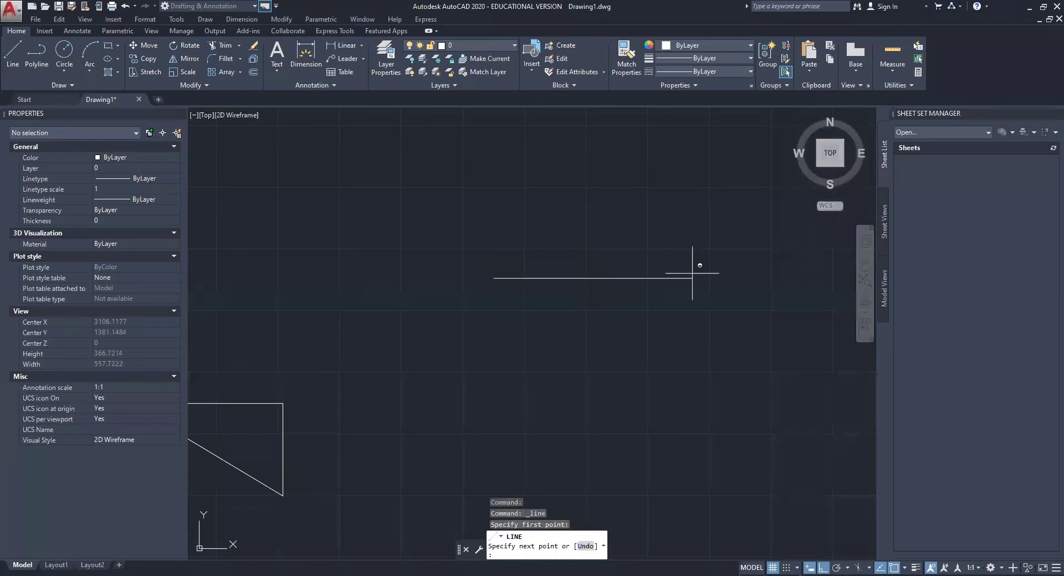
pyautogui.click(692, 389)
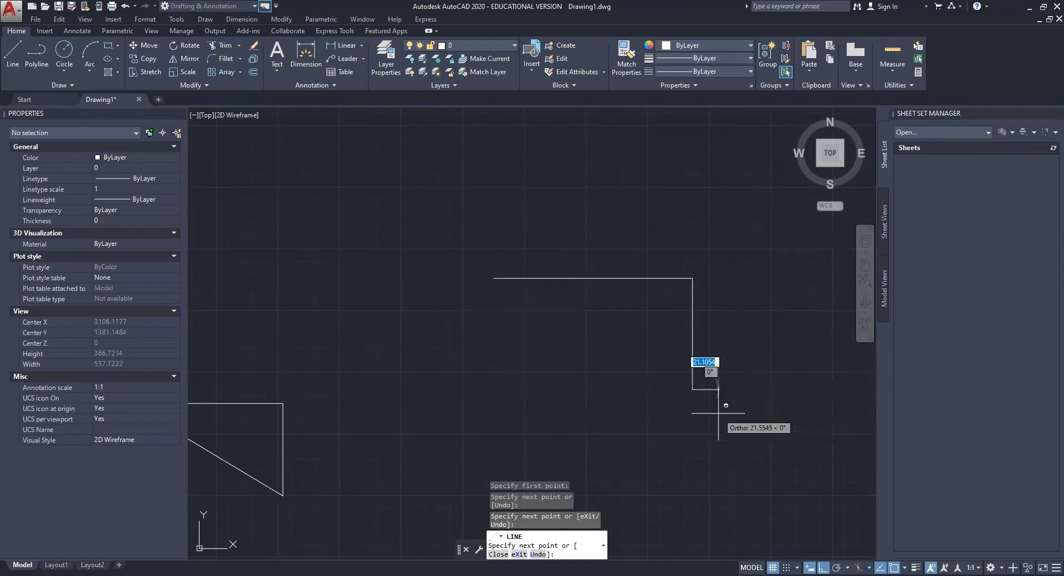
pyautogui.moveTo(715, 408); pyautogui.dragTo(606, 402, button='middle')
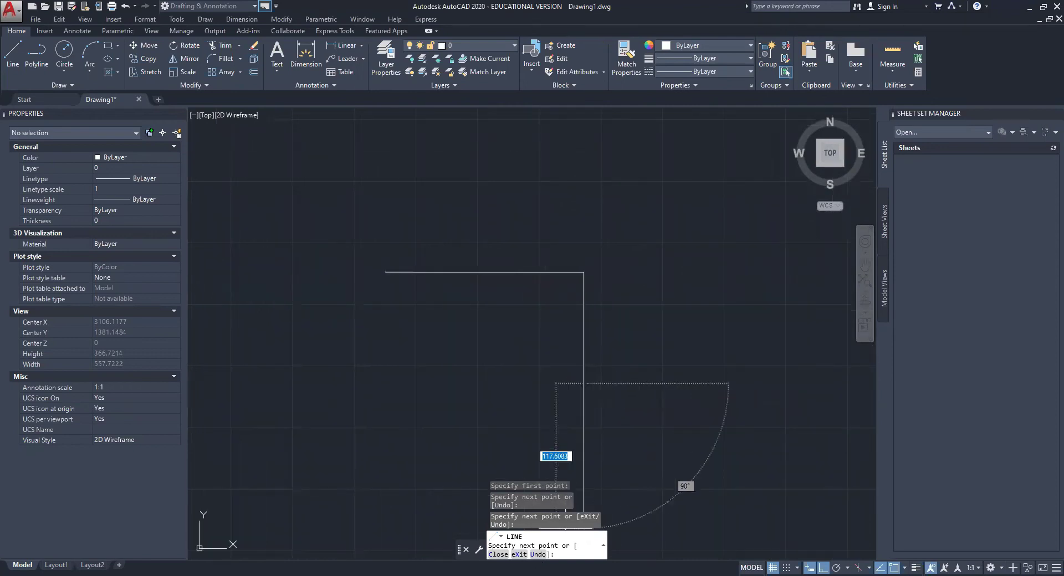
pyautogui.click(494, 555)
pyautogui.moveTo(579, 354); pyautogui.dragTo(577, 376, button='middle')
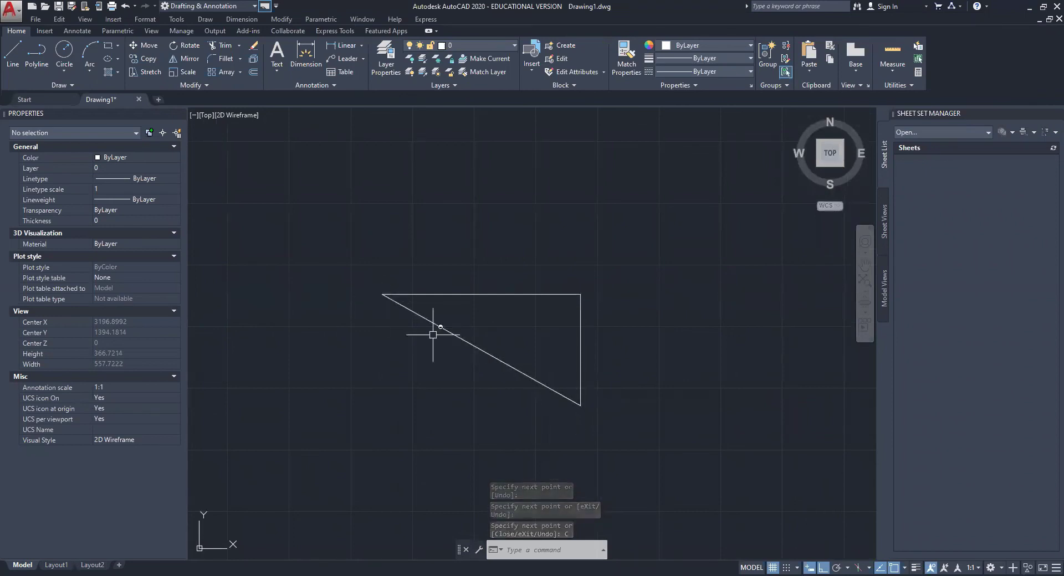
pyautogui.moveTo(466, 329); pyautogui.dragTo(470, 334, button='middle')
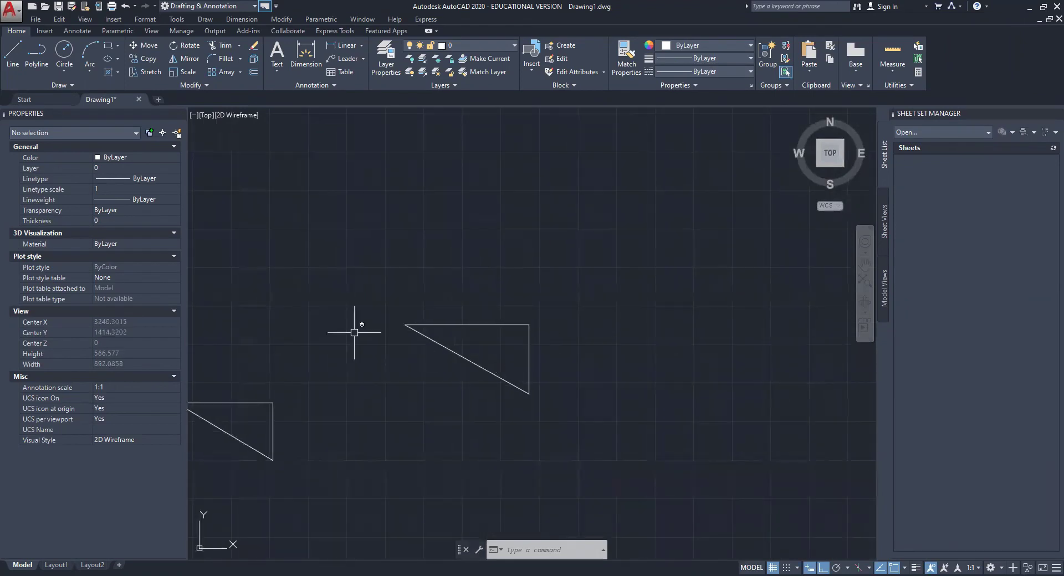
# - Start the Line command and examine the Endpoint snap at the second triangle's upper-left corner
pyautogui.scroll(2, 513, 347)
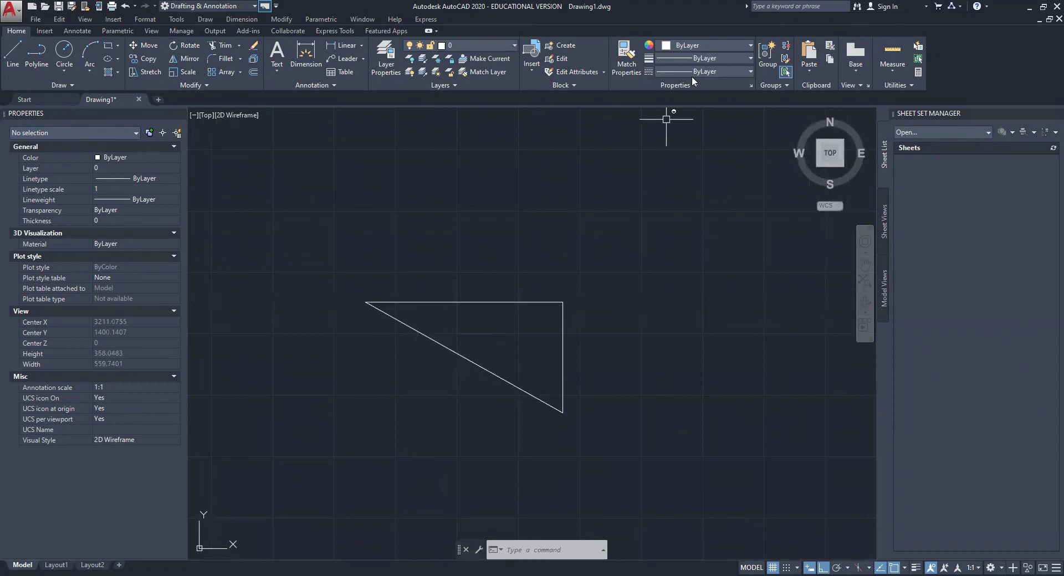
pyautogui.scroll(2, 484, 311)
pyautogui.moveTo(485, 310); pyautogui.dragTo(469, 362, button='middle')
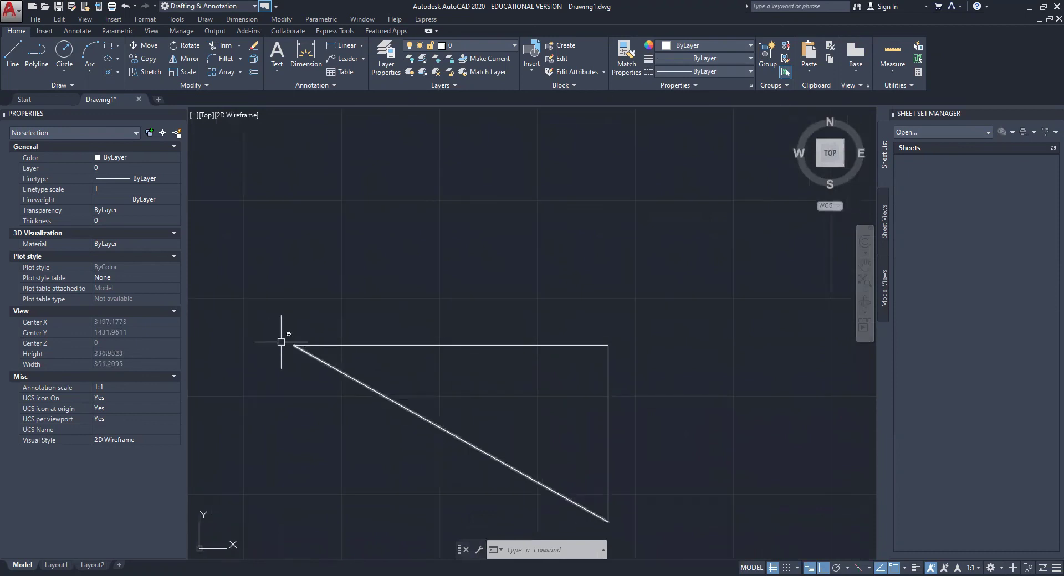
pyautogui.moveTo(445, 285); pyautogui.dragTo(439, 311, button='middle')
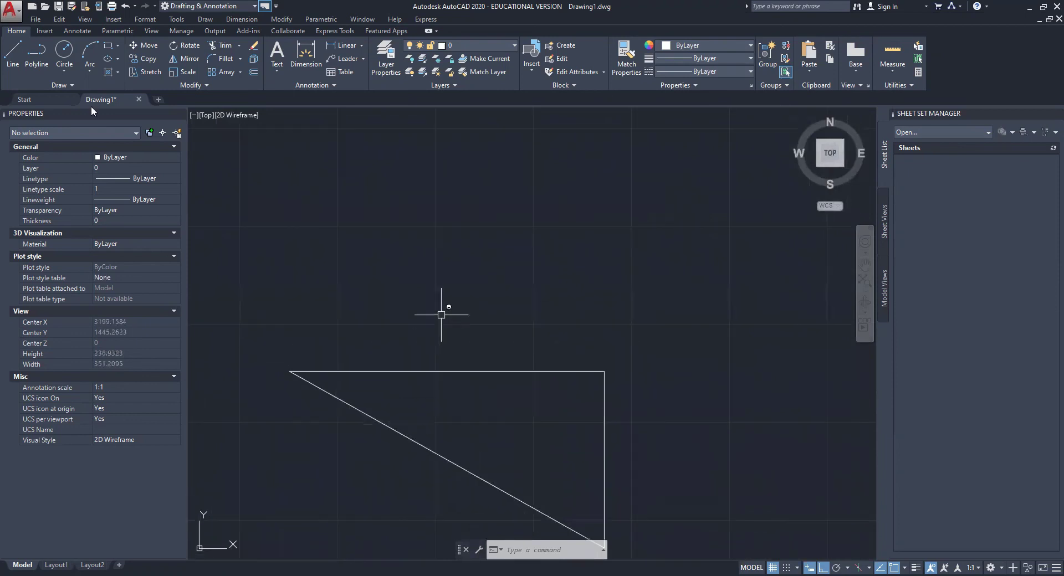
pyautogui.click(11, 64)
pyautogui.moveTo(539, 346); pyautogui.dragTo(557, 342, button='middle')
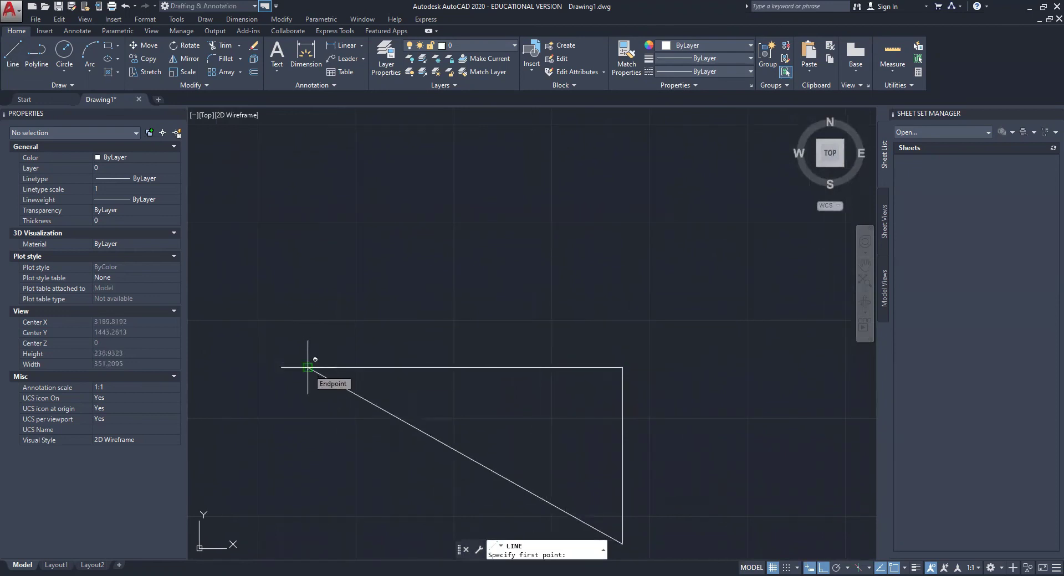
pyautogui.scroll(4, 309, 363)
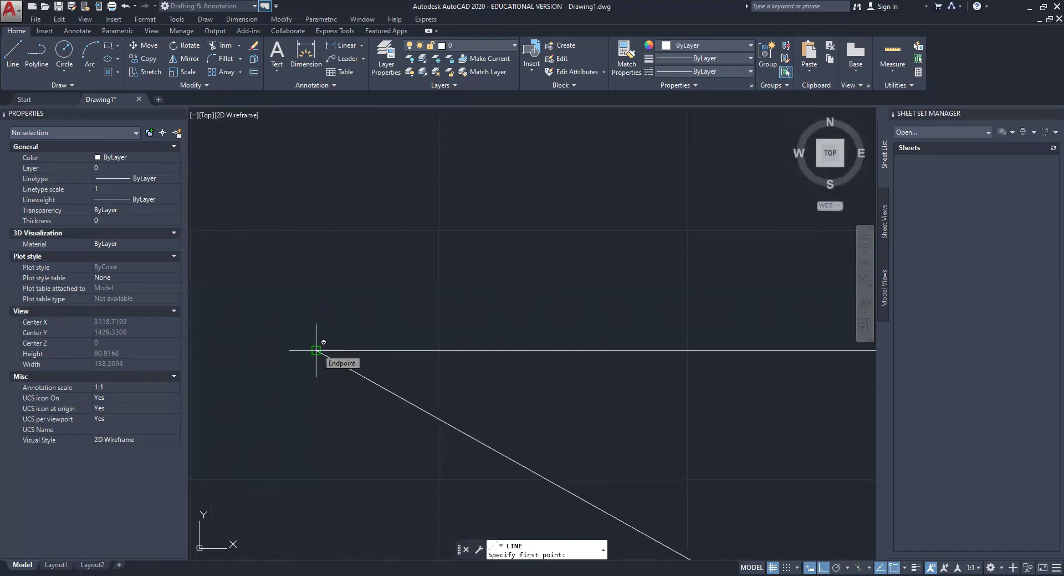
pyautogui.scroll(-2, 316, 351)
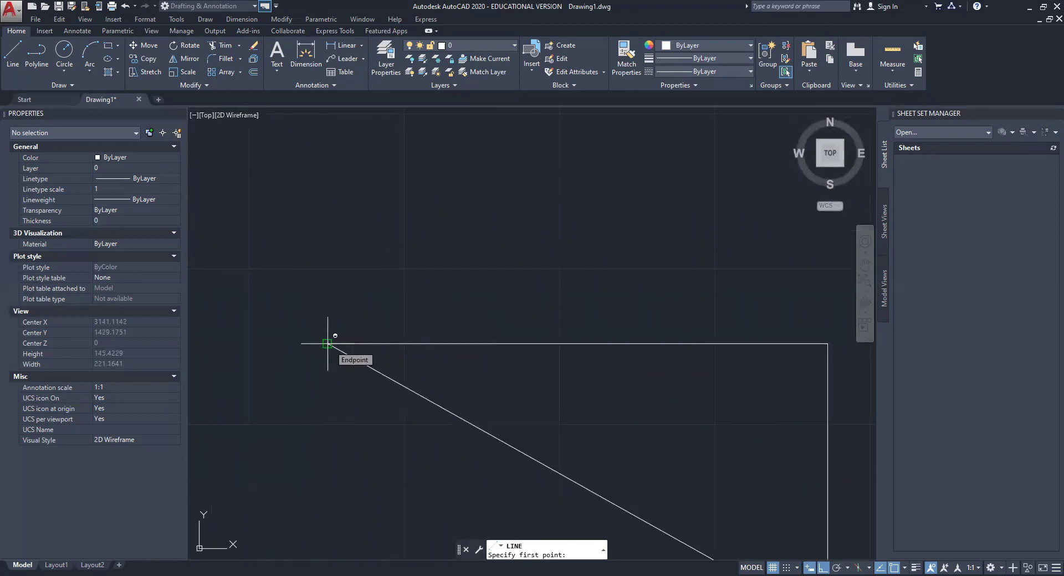
pyautogui.moveTo(370, 328)
pyautogui.mouseDown(button='middle')
pyautogui.moveTo(351, 364)
pyautogui.moveTo(331, 333)
pyautogui.mouseUp(button='middle')
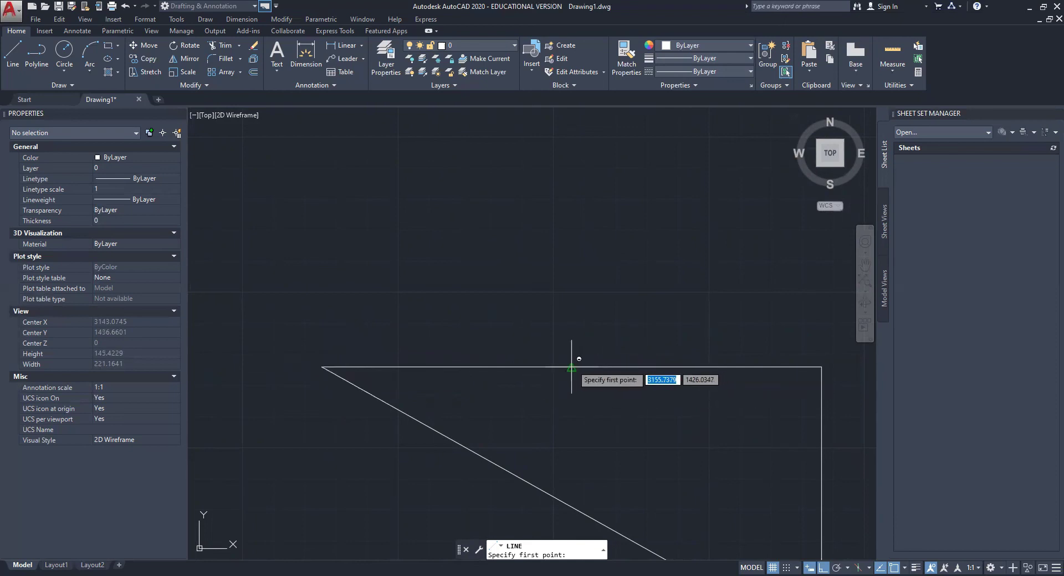
# - Examine the object snap points along the second triangle's edges, including the midpoint of its upper edge
pyautogui.moveTo(571, 368); pyautogui.dragTo(535, 365, button='middle')
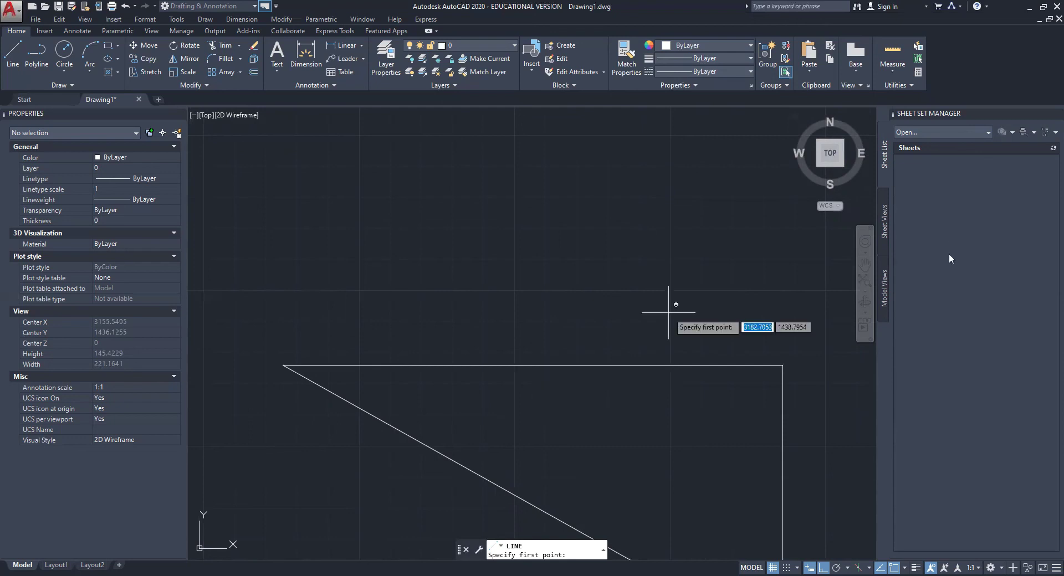
pyautogui.moveTo(724, 355); pyautogui.dragTo(663, 357, button='middle')
pyautogui.scroll(-2, 690, 361)
pyautogui.scroll(2, 676, 357)
pyautogui.moveTo(691, 365); pyautogui.dragTo(711, 366, button='middle')
pyautogui.scroll(-2, 524, 379)
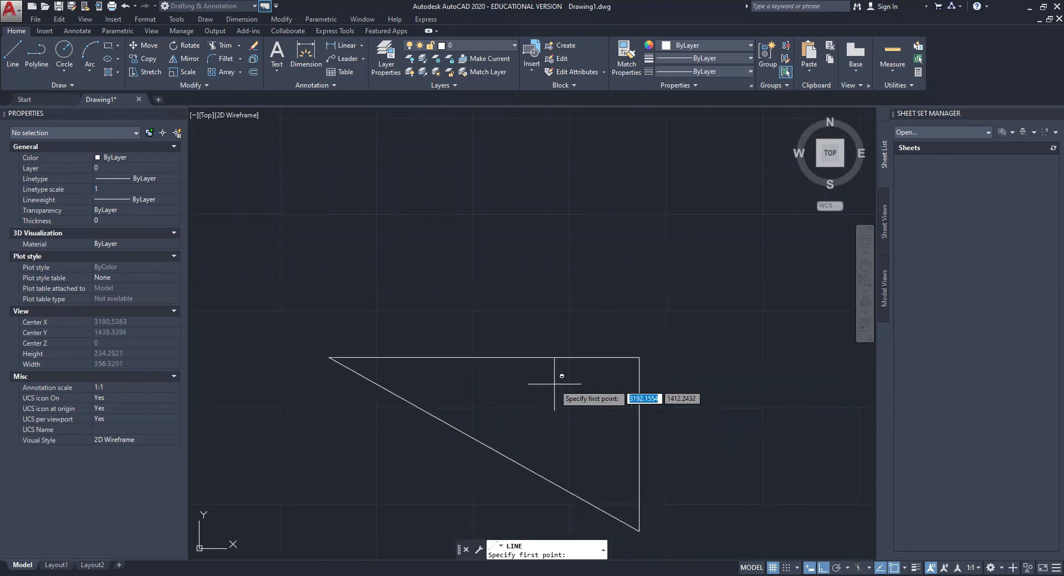
pyautogui.moveTo(690, 473)
pyautogui.mouseDown(button='middle')
pyautogui.moveTo(675, 454)
pyautogui.moveTo(689, 460)
pyautogui.mouseUp(button='middle')
pyautogui.moveTo(443, 415); pyautogui.dragTo(473, 419, button='middle')
pyautogui.moveTo(563, 436); pyautogui.dragTo(565, 440, button='middle')
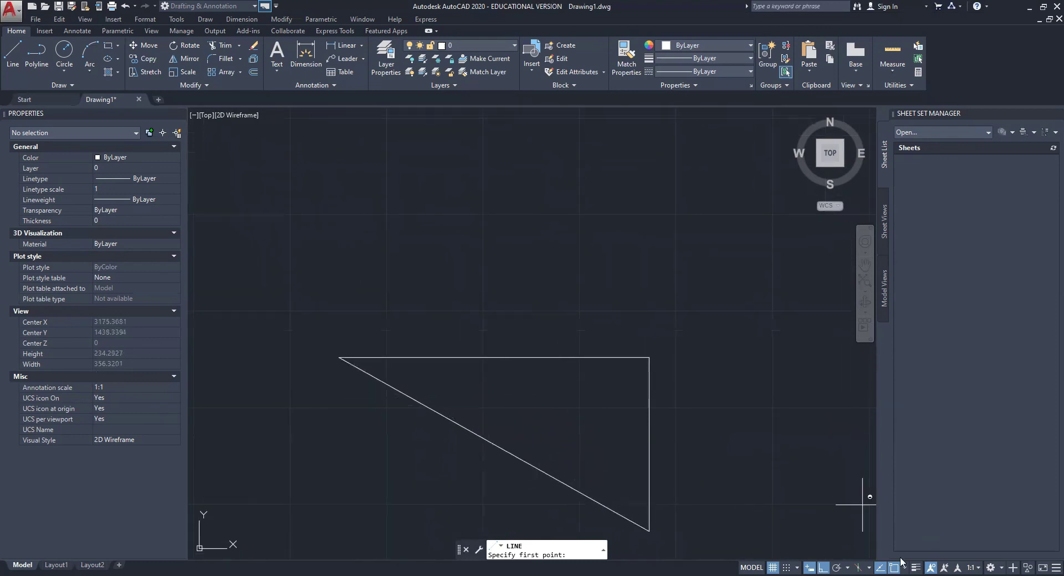
pyautogui.moveTo(636, 453); pyautogui.dragTo(630, 447, button='middle')
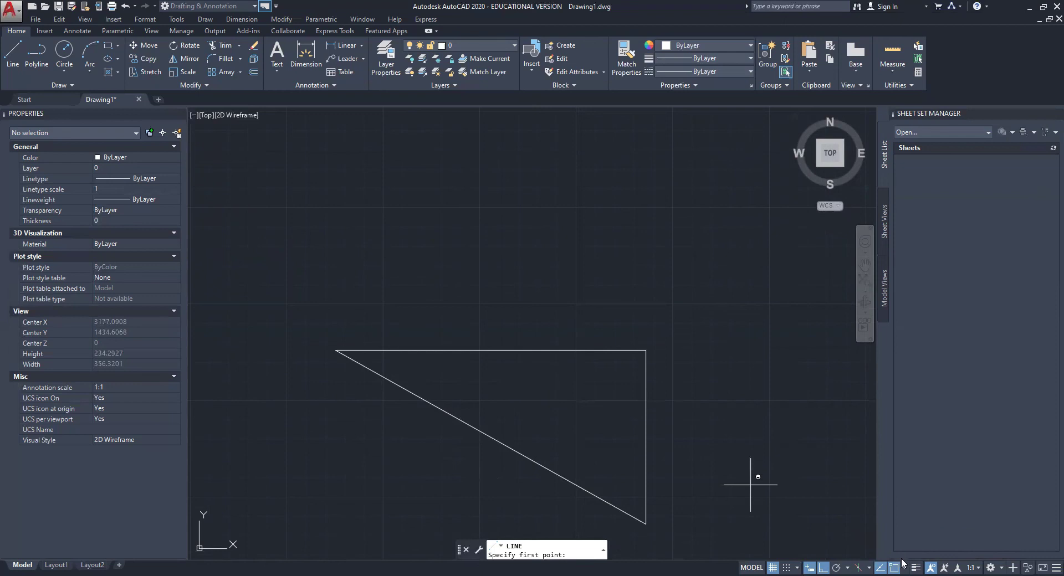
# - Turn off the Midpoint object snap and review the snap modes in the Drafting Settings
pyautogui.click(905, 566)
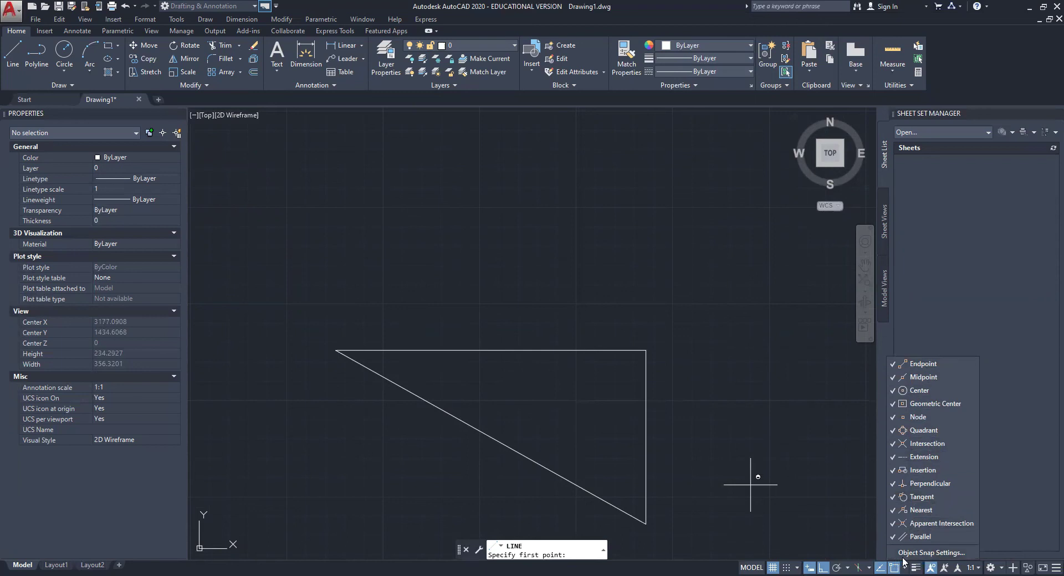
pyautogui.click(919, 382)
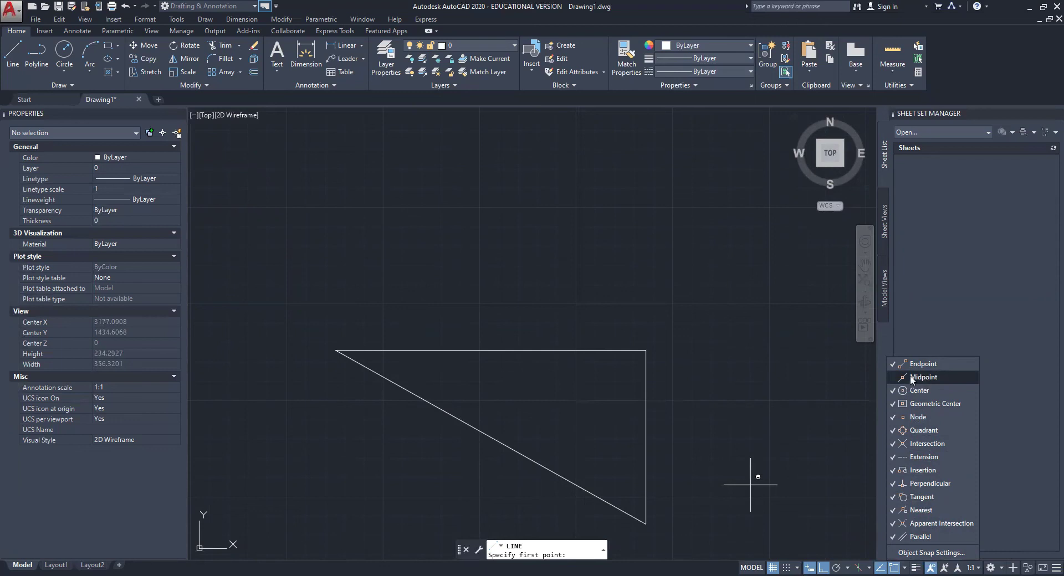
pyautogui.click(918, 552)
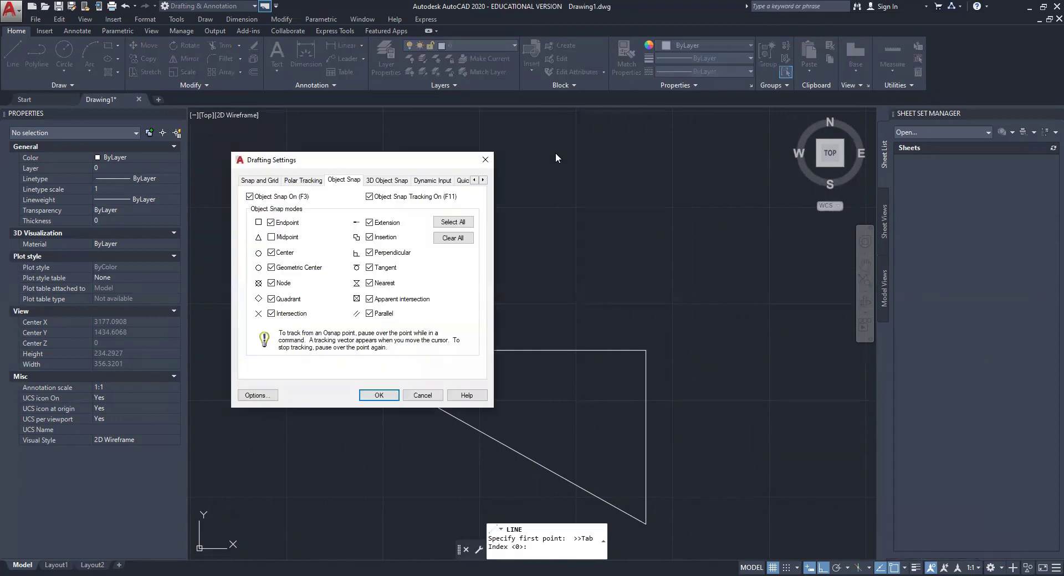
pyautogui.click(488, 164)
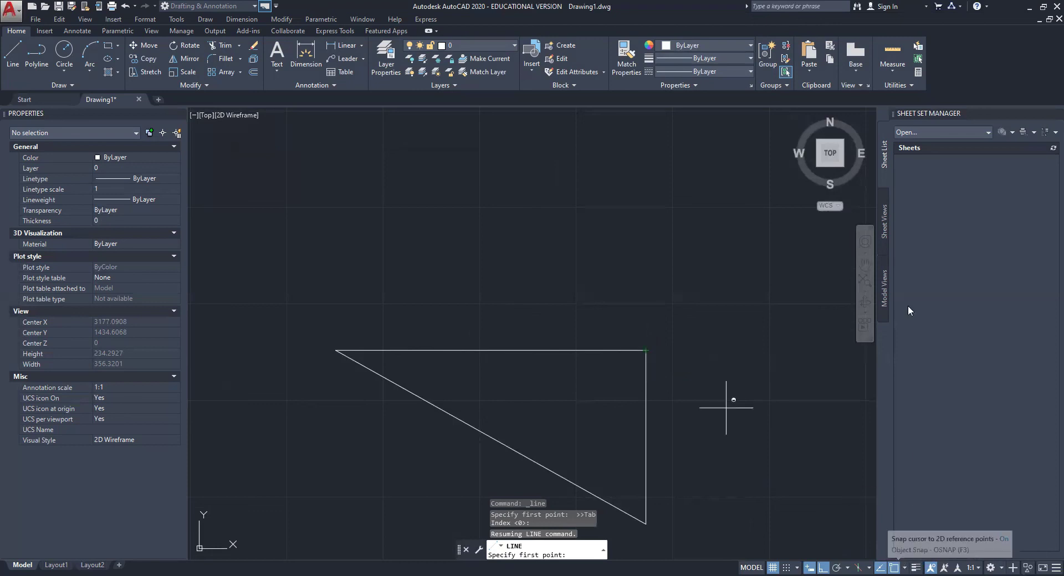
# - Turn the Midpoint object snap back on
pyautogui.click(903, 566)
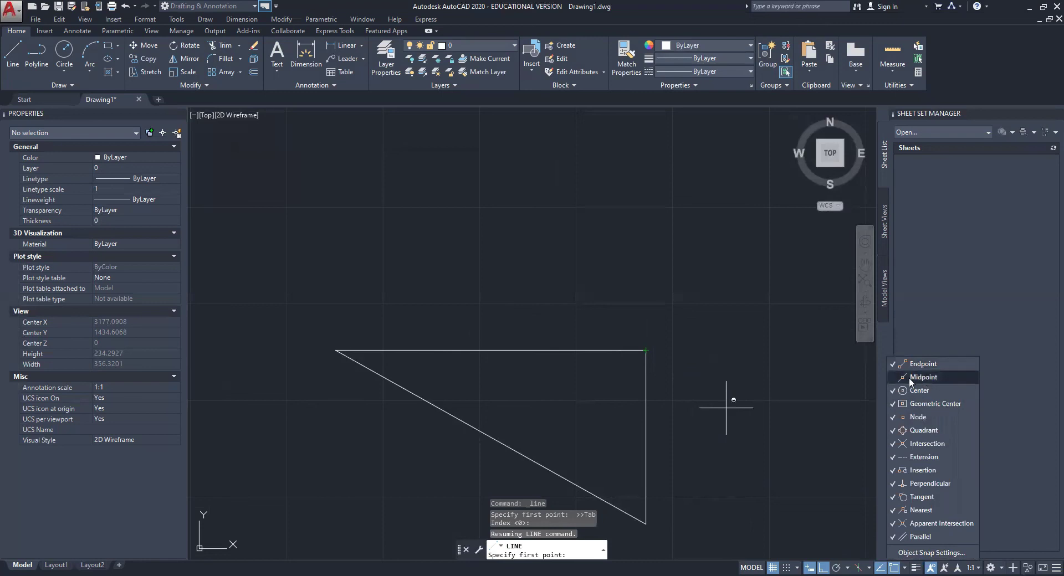
pyautogui.click(909, 378)
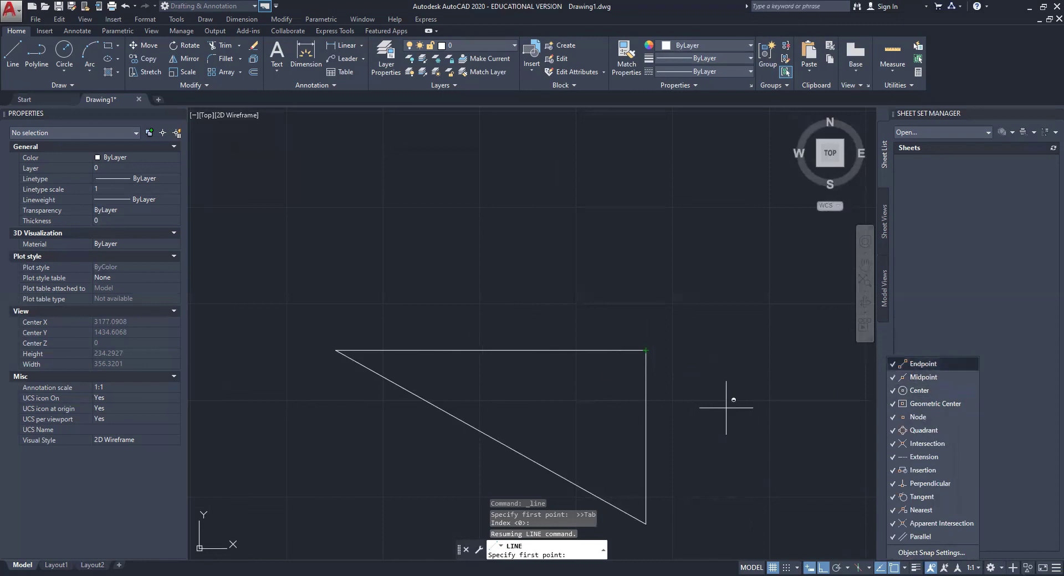
pyautogui.click(905, 565)
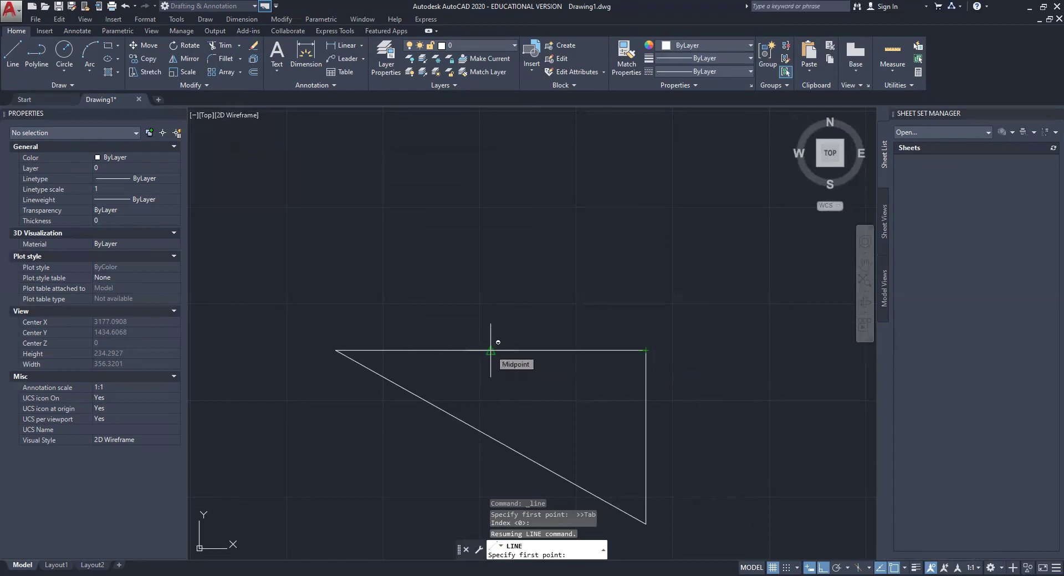
# - Draw a line up from the midpoint of the triangle's upper edge, continue it horizontally to the right, and end the command
pyautogui.moveTo(497, 378); pyautogui.dragTo(492, 356, button='middle')
pyautogui.click(486, 328)
pyautogui.moveTo(506, 231); pyautogui.dragTo(489, 307, button='middle')
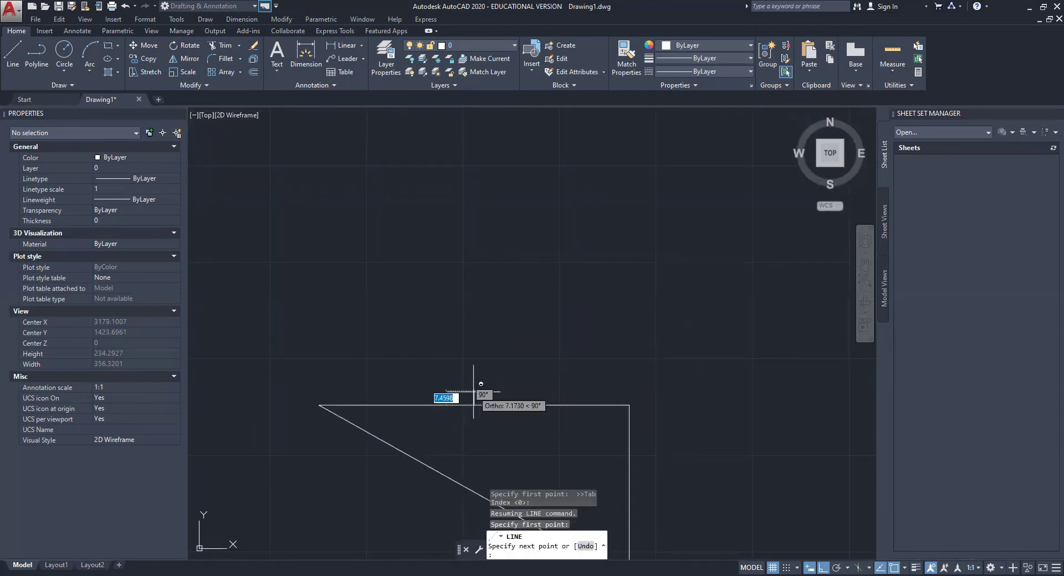
pyautogui.moveTo(485, 419); pyautogui.dragTo(484, 442, button='middle')
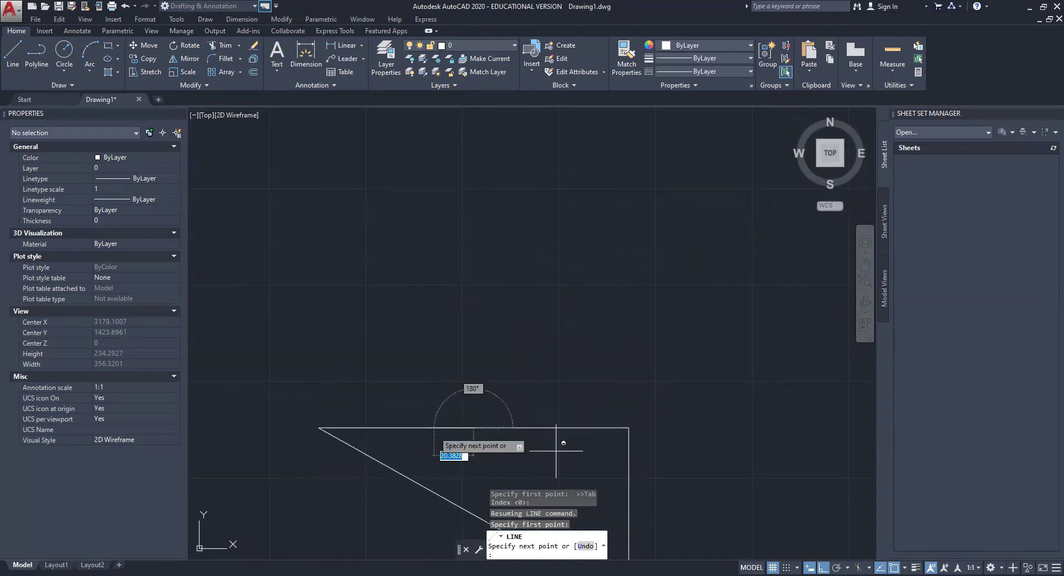
pyautogui.click(413, 281)
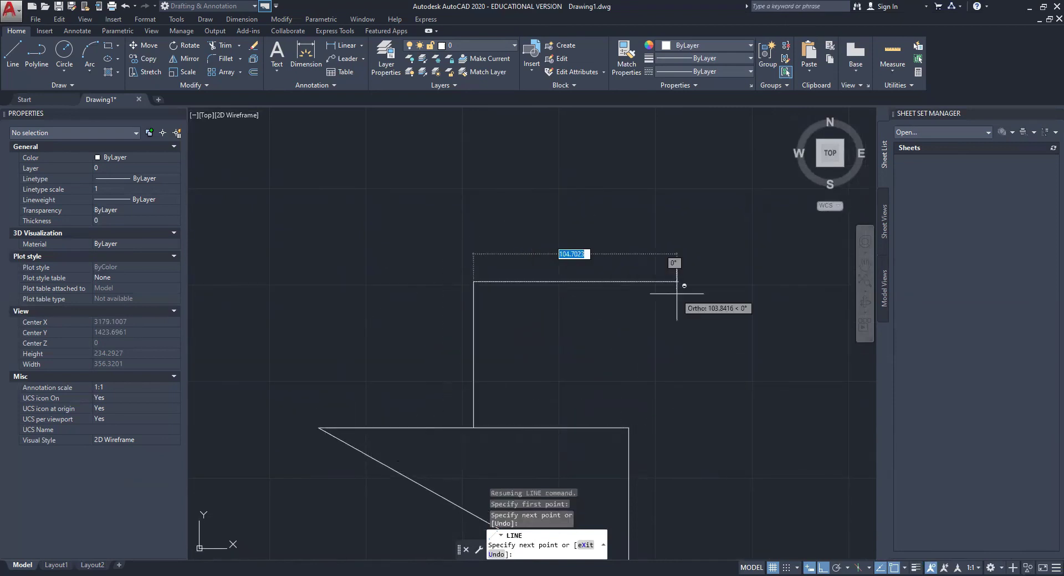
pyautogui.click(750, 284)
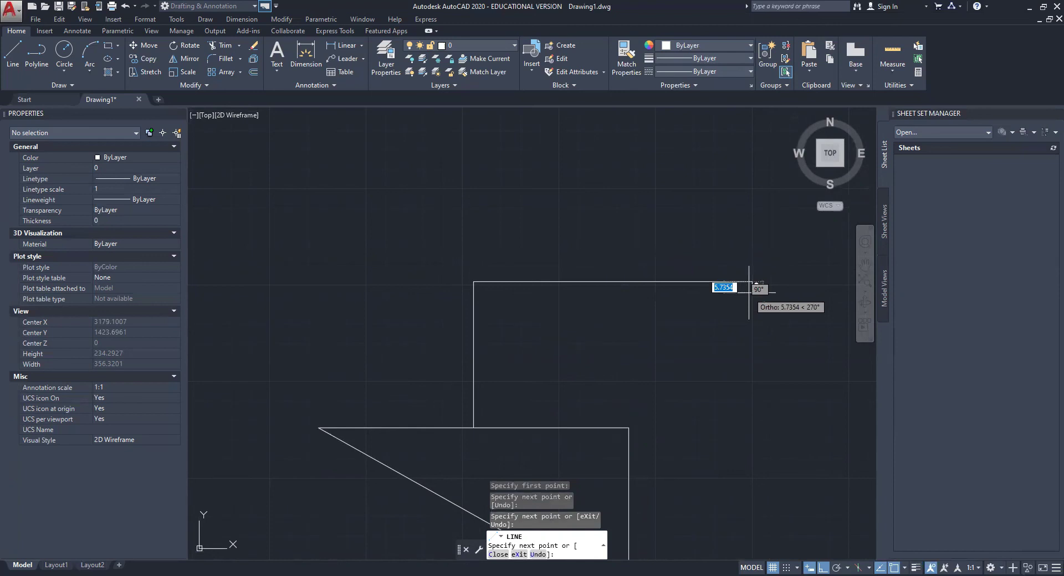
pyautogui.rightClick(749, 292)
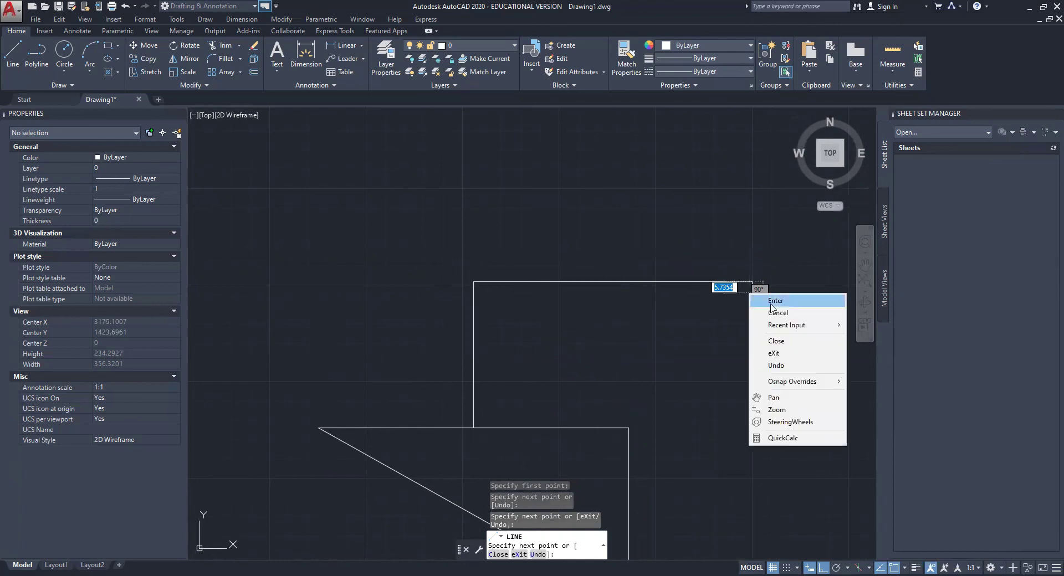
pyautogui.click(772, 274)
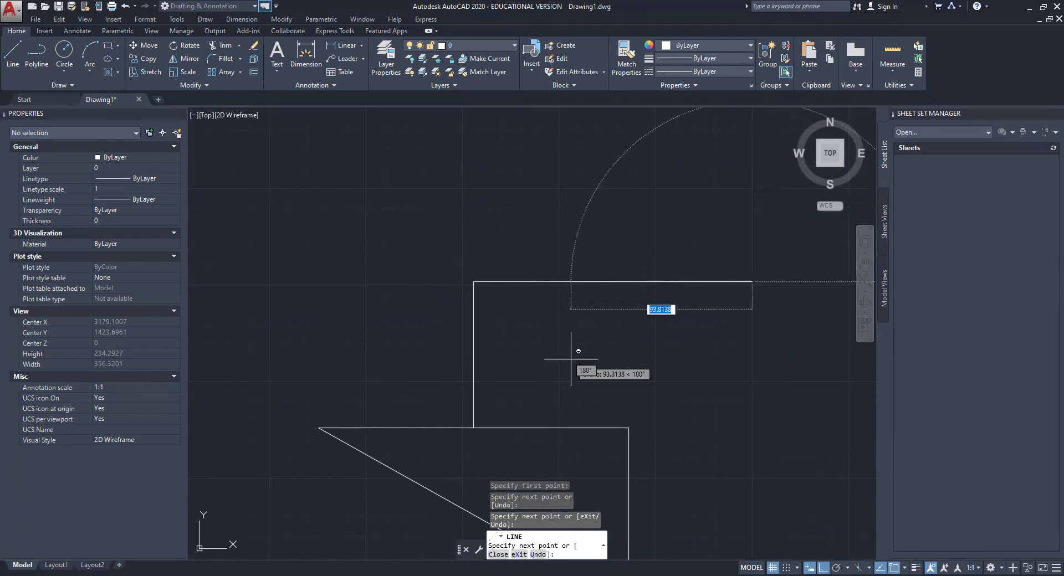
pyautogui.press('Escape')
pyautogui.moveTo(695, 259); pyautogui.dragTo(591, 338, button='middle')
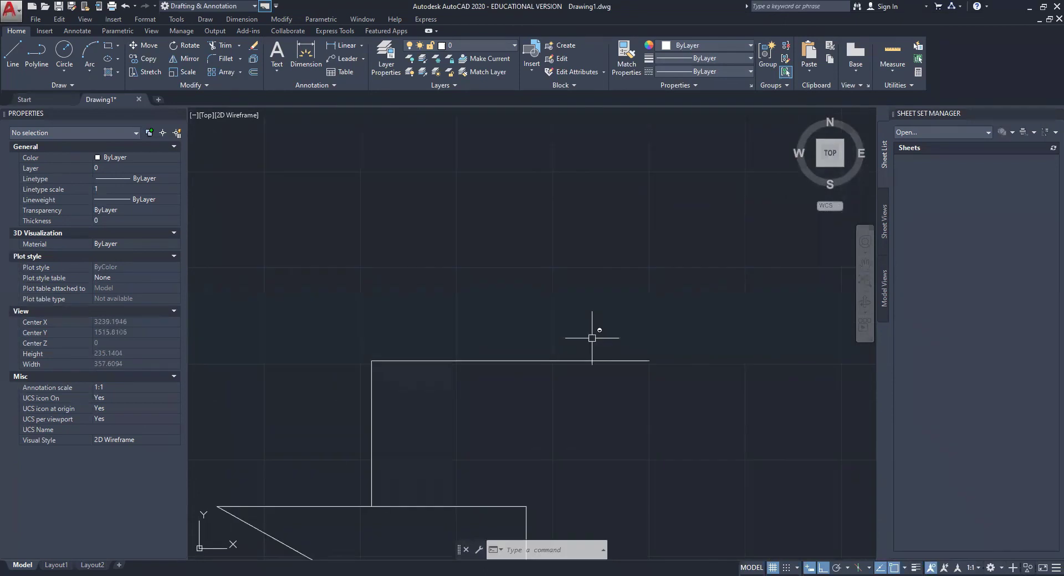